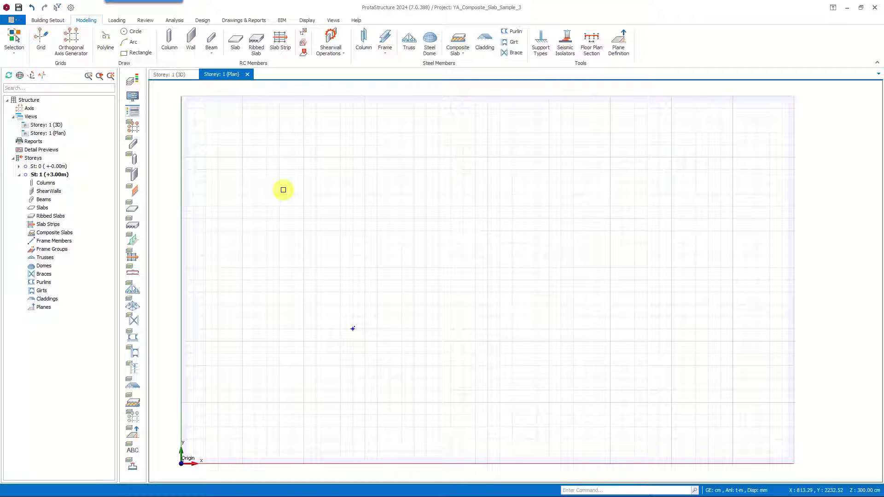
- Set the project's steel design code to TSC [2016] (LRFD), Turkey
click(43, 22)
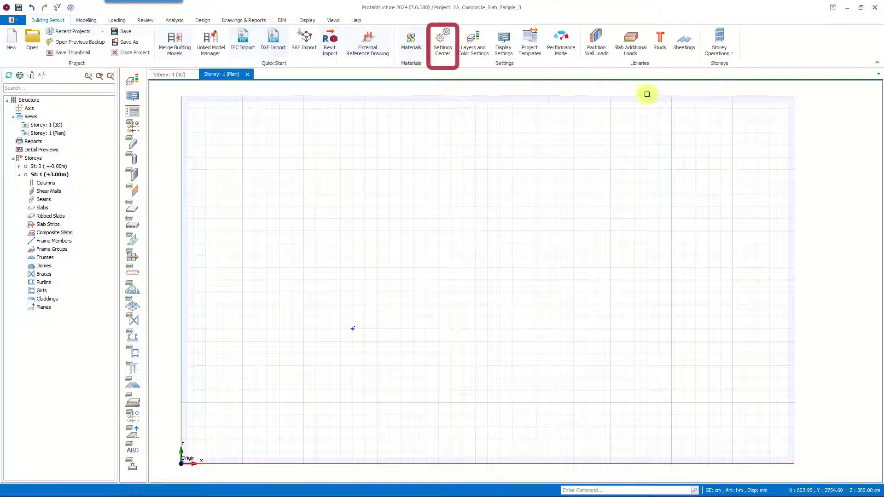
click(443, 41)
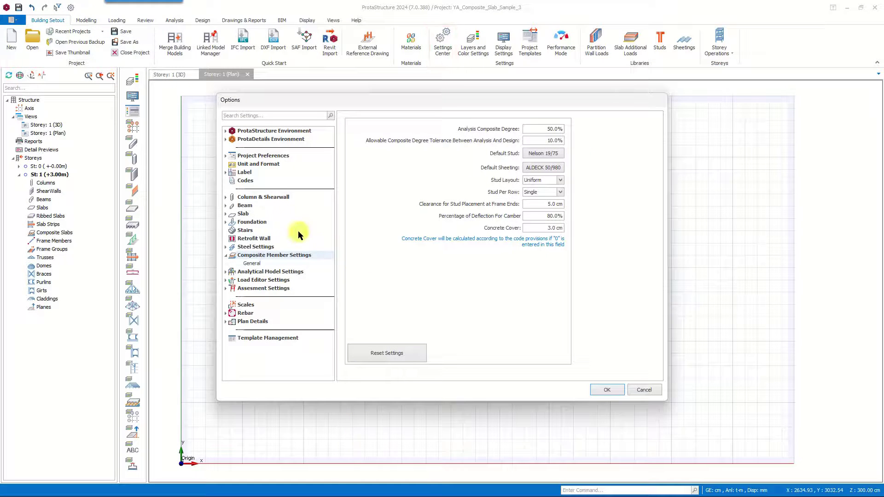
click(250, 182)
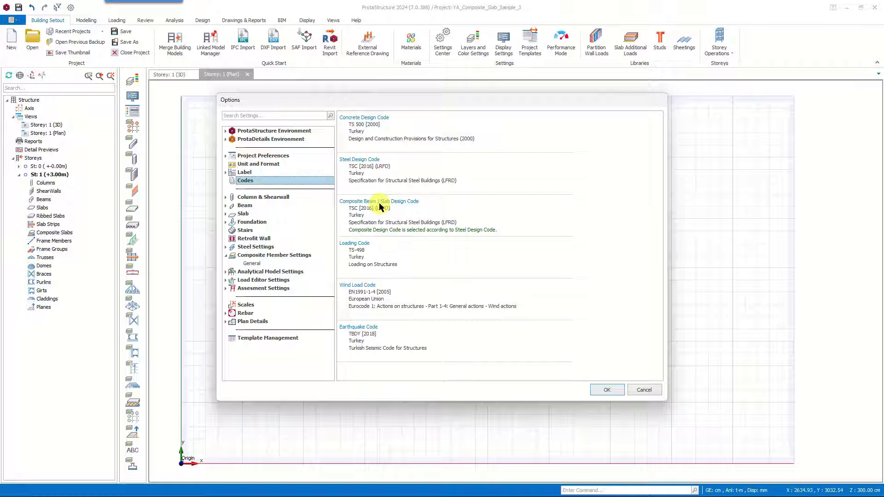
click(357, 170)
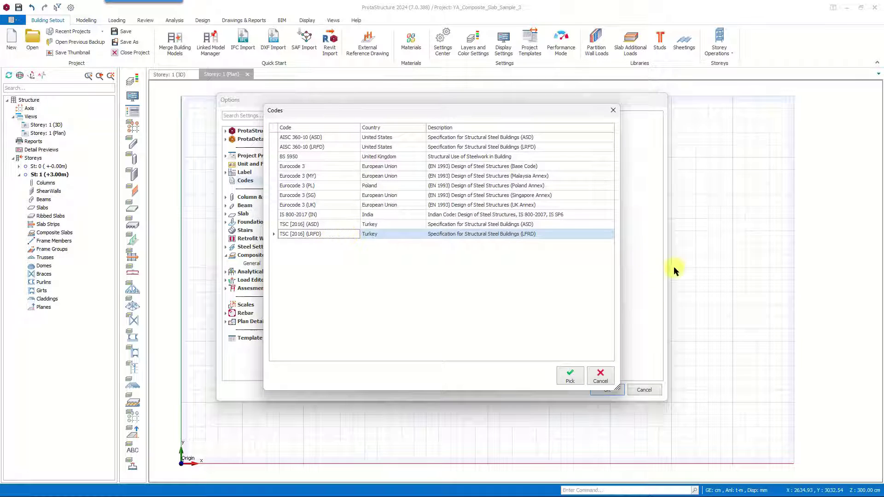
click(570, 376)
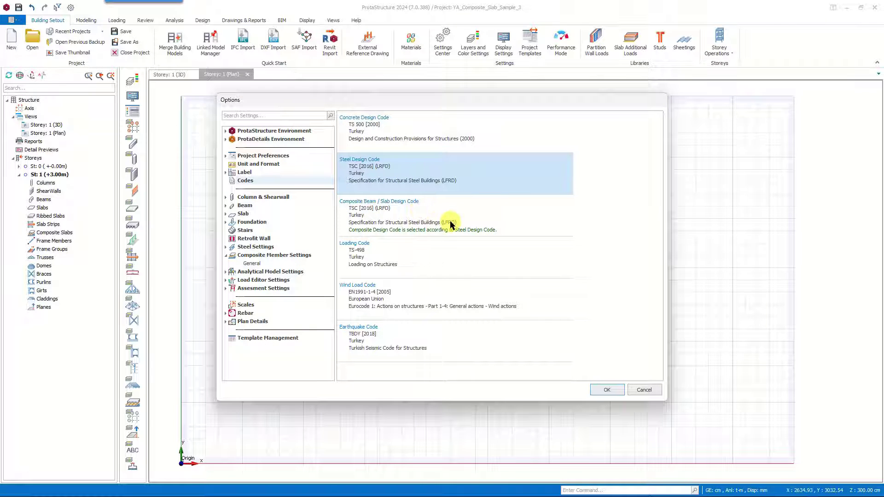
- In the composite member settings, choose Nelson 19/75 from the stud library as the default stud
click(292, 255)
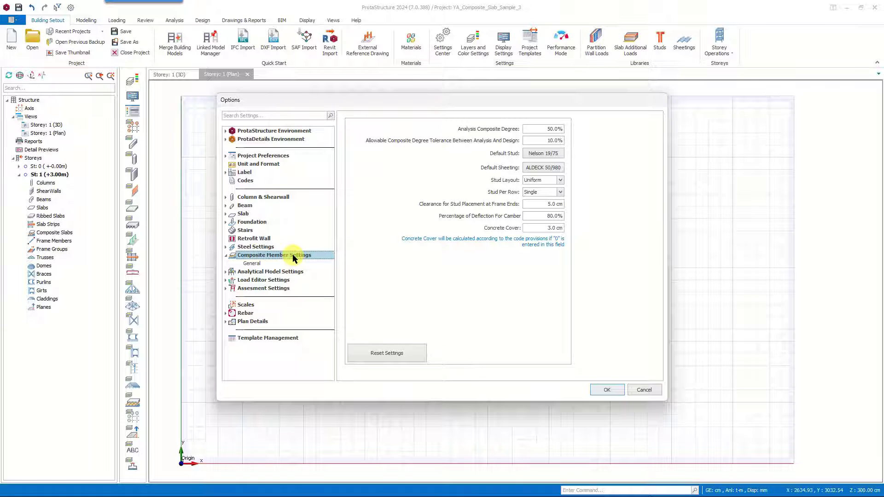
key(Tab)
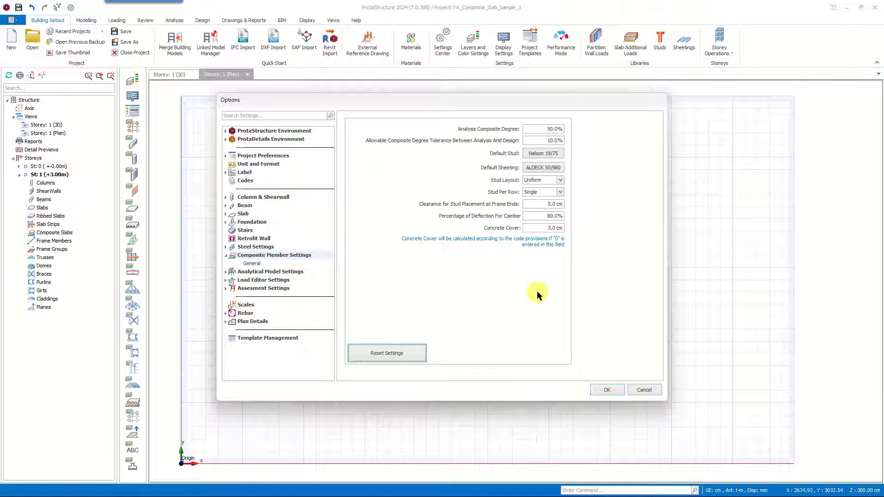
click(538, 140)
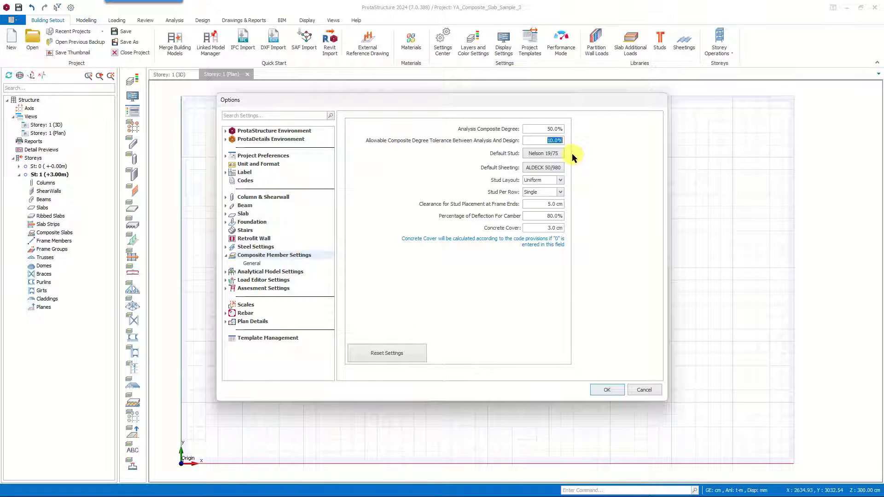
key(Tab)
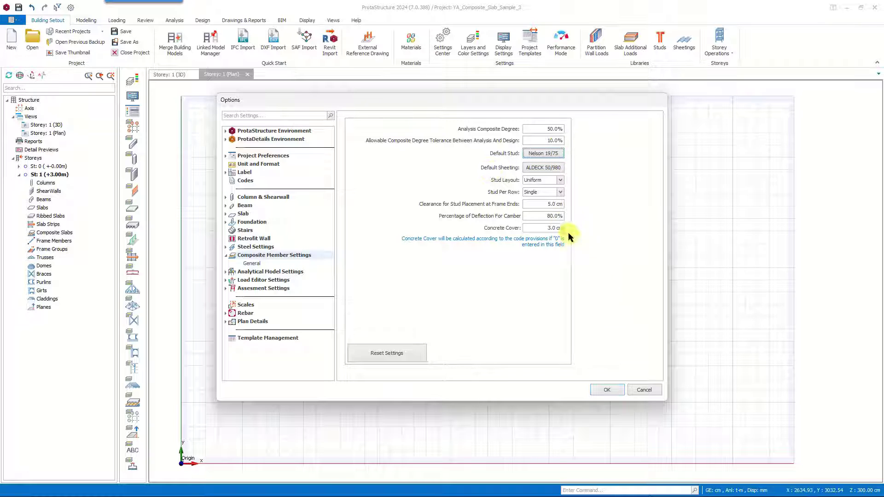
click(543, 155)
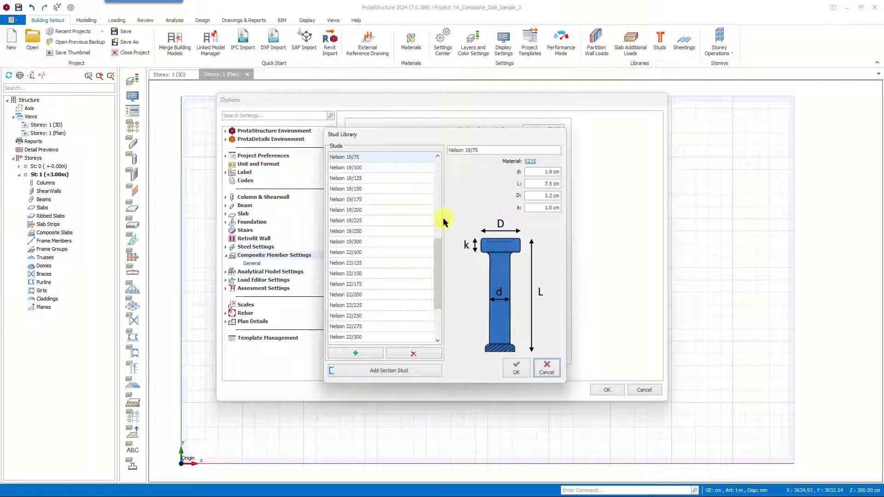
mouse_move(437, 276)
mouse_down()
mouse_move(442, 202)
mouse_move(450, 285)
mouse_up()
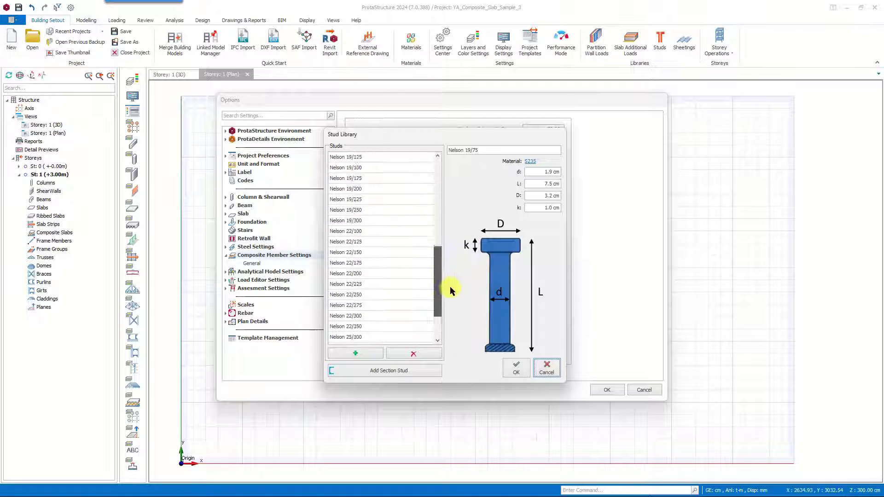
scroll(414, 276, up, 3)
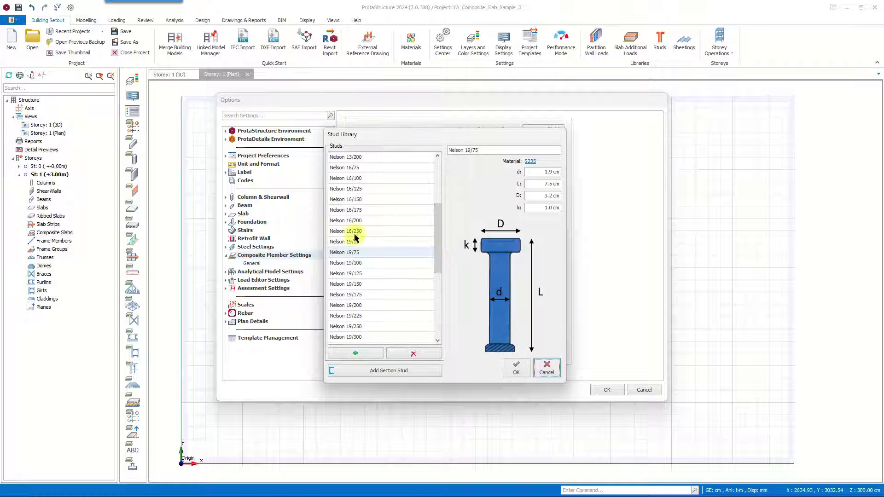
click(359, 254)
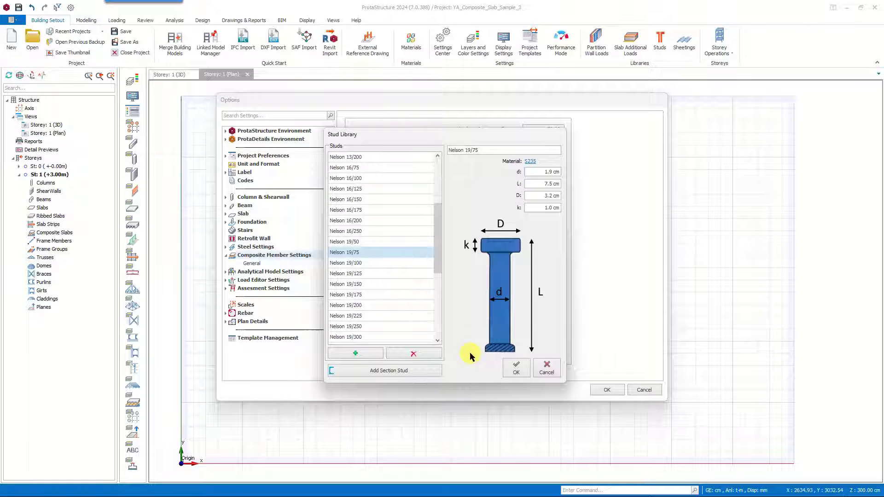
click(517, 367)
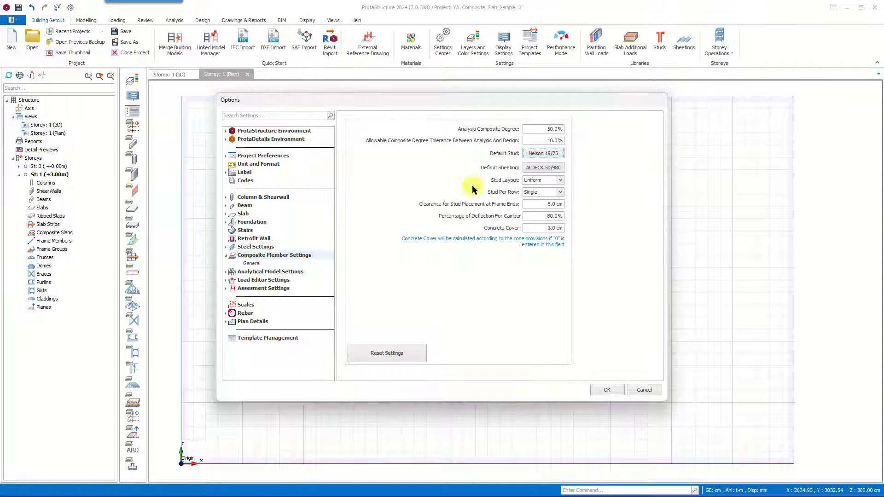
- Choose ALDECK 50/980 from the sheeting library as the default sheeting
click(543, 168)
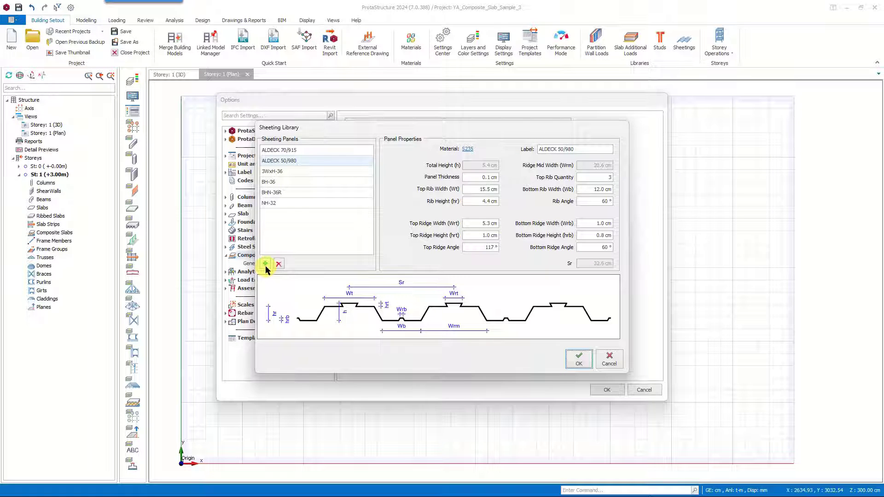
click(474, 177)
click(571, 357)
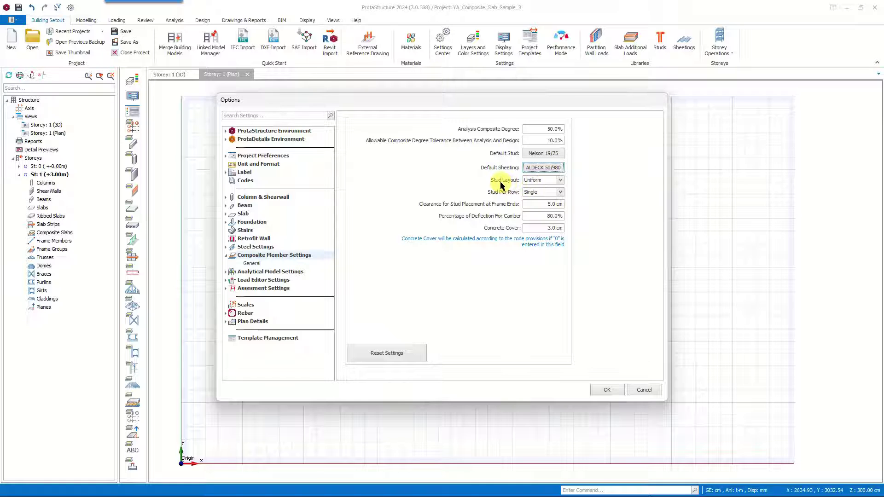
- Set the stud layout to Uniform and the studs per row to Single, and accept the composite member settings
click(540, 181)
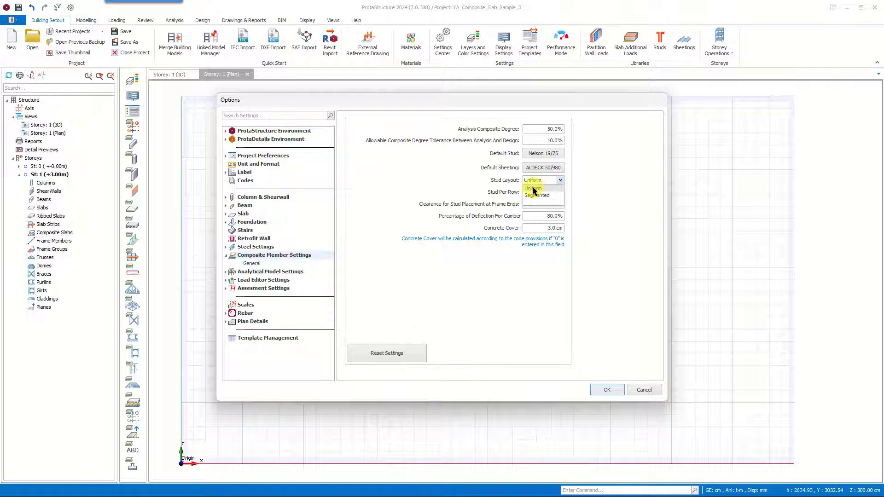
click(533, 188)
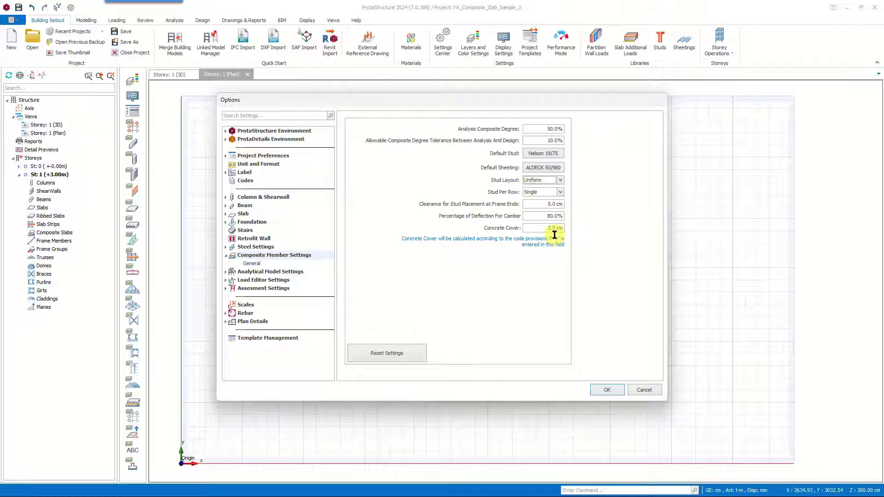
click(547, 192)
click(545, 202)
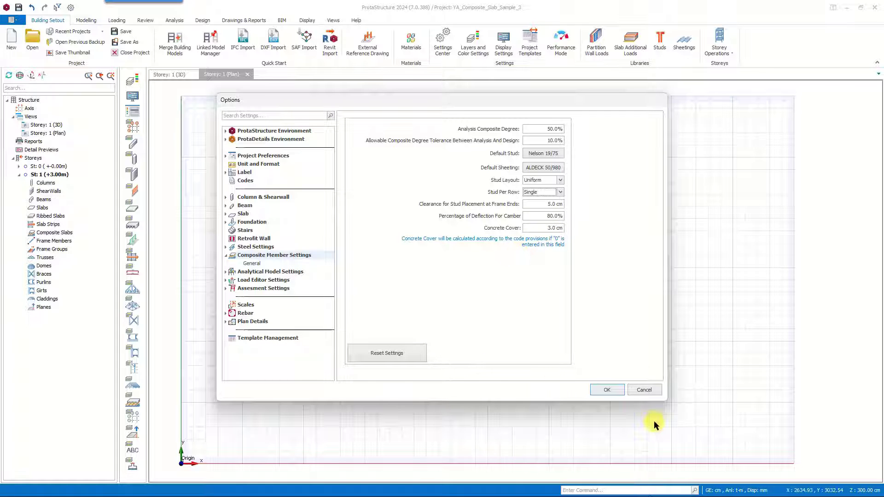
click(609, 391)
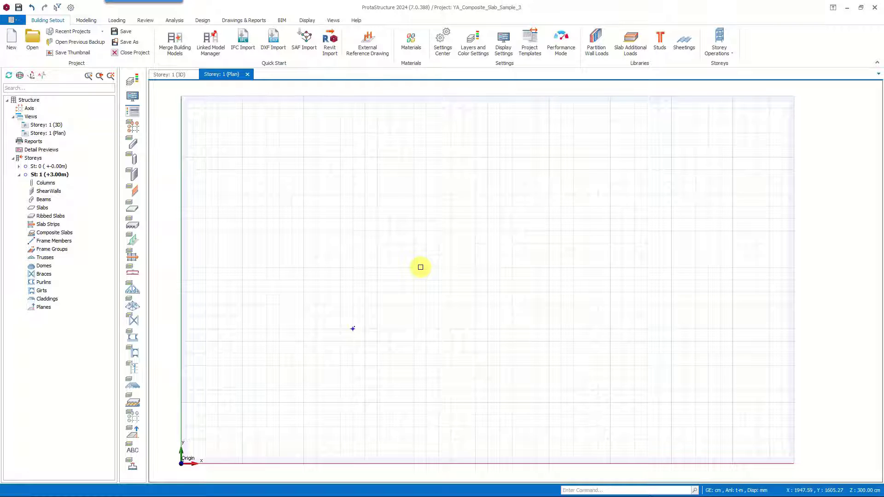
- In the automatic loading generator, turn off automatic pattern loads and define combinations for snow load (S)
click(123, 20)
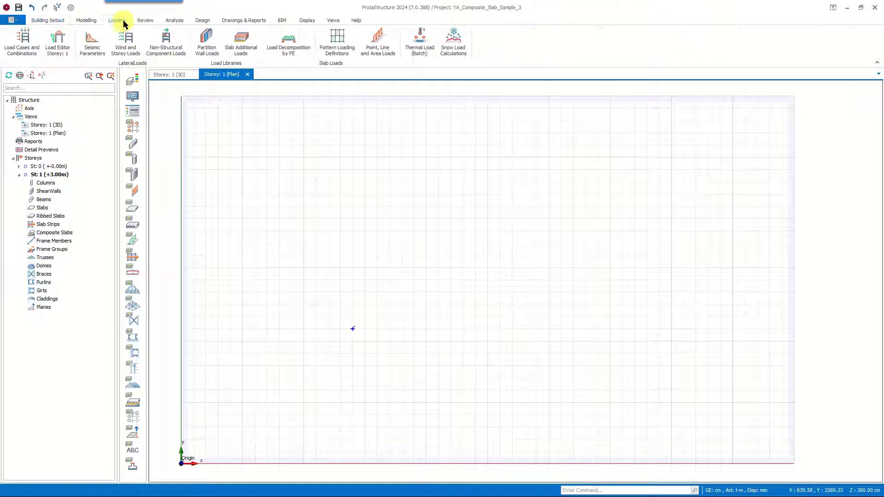
click(21, 43)
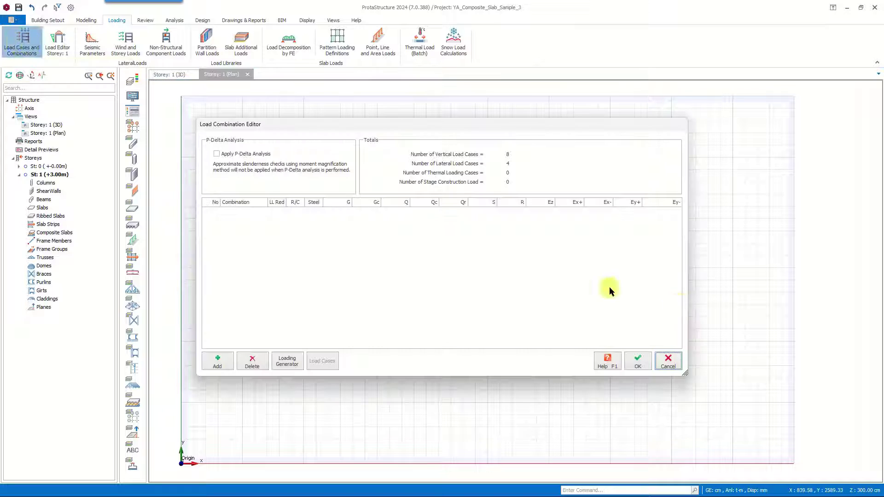
click(282, 362)
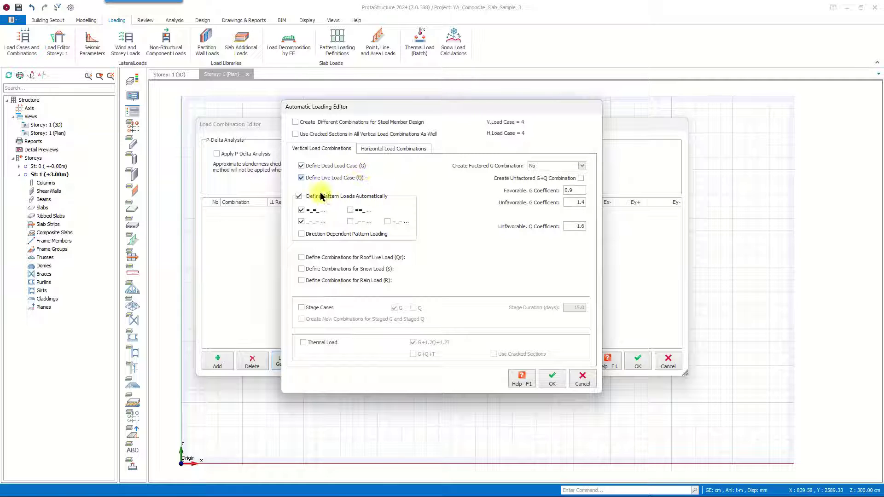
click(299, 196)
click(301, 269)
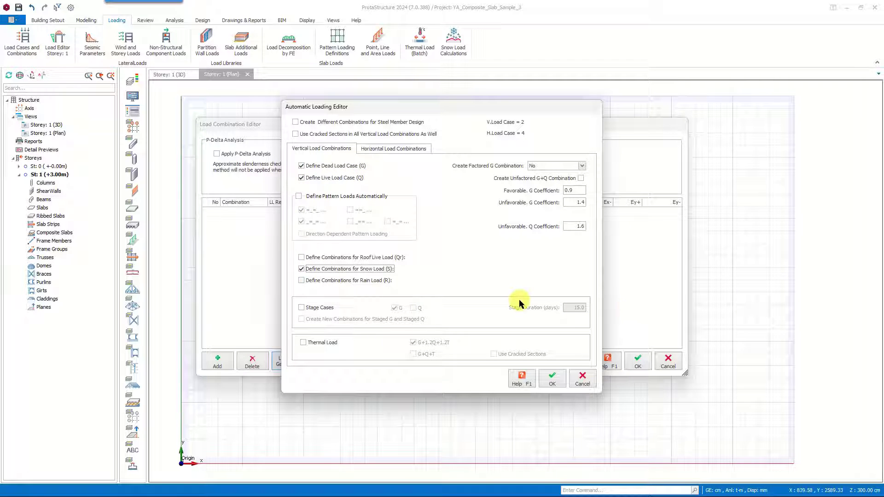
- Enable different combinations for steel member design, then generate and accept the load combinations
click(393, 148)
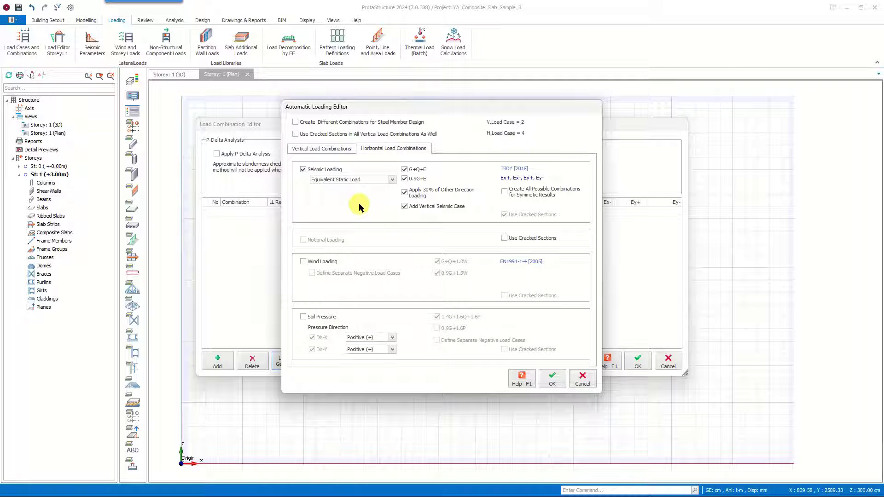
click(297, 122)
click(552, 380)
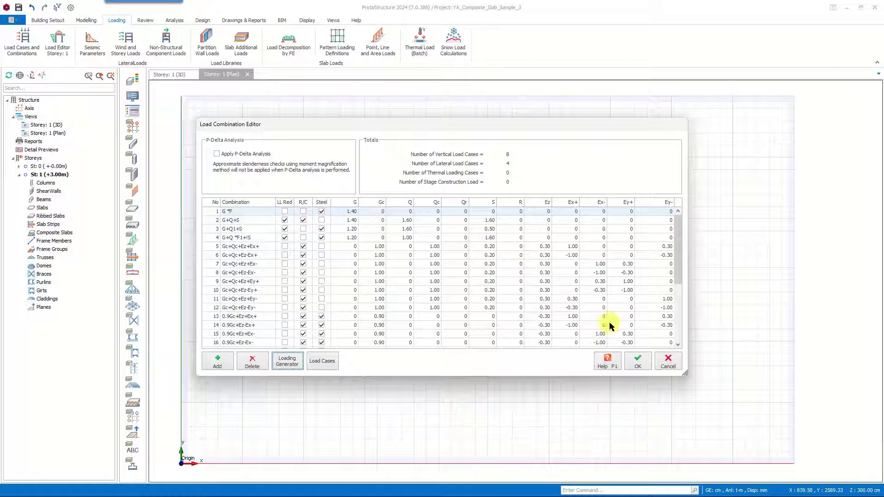
click(644, 365)
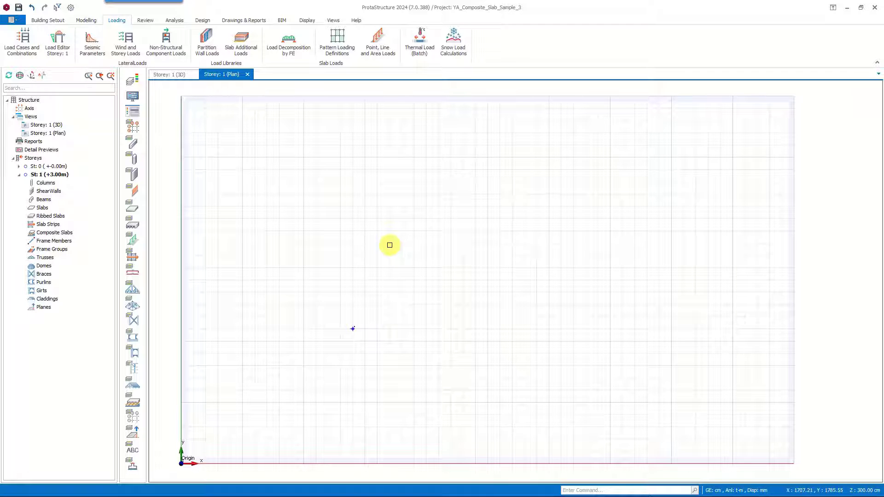
- Generate an orthogonal axis grid from reference point 500, 500 cm with axis spacings of 600*3 in both directions
click(87, 20)
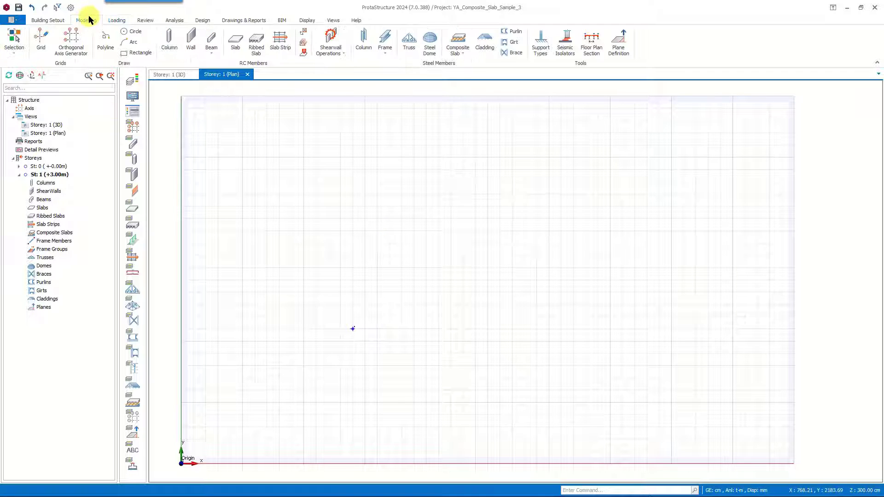
click(70, 44)
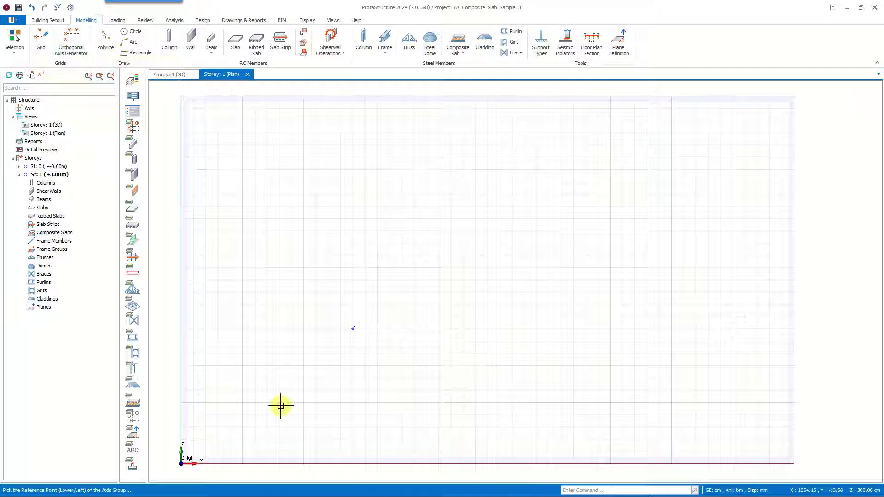
click(243, 403)
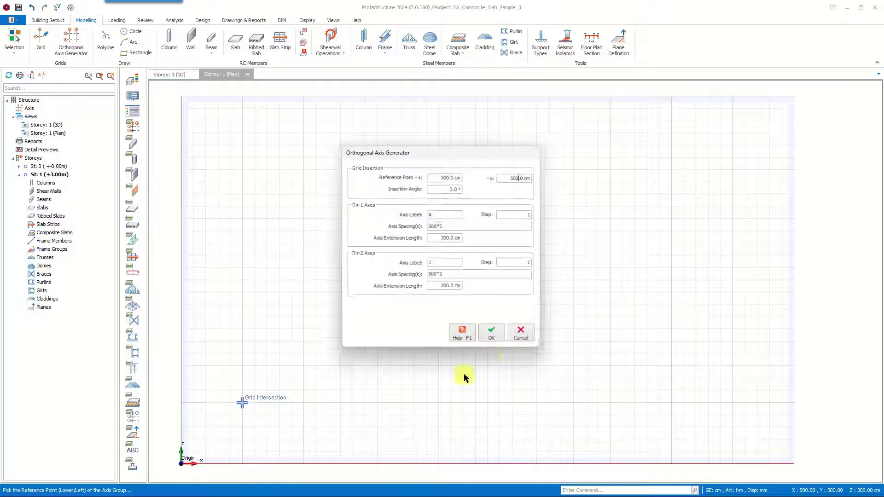
click(430, 226)
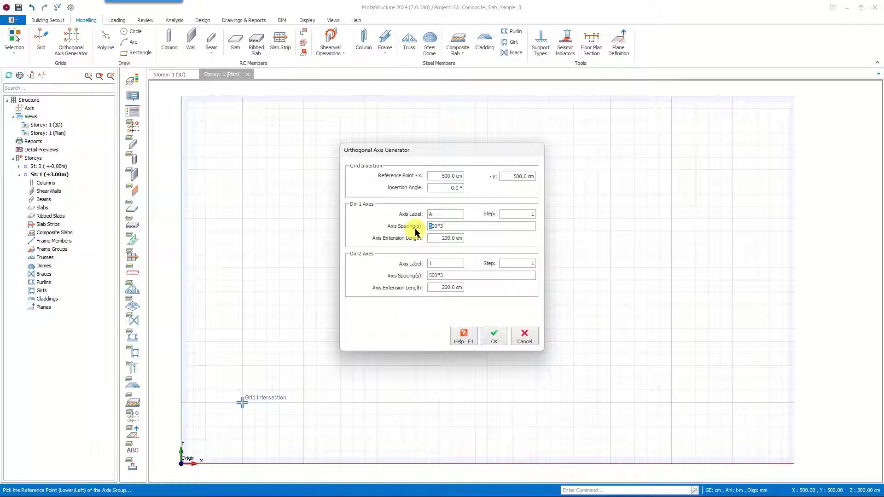
click(430, 275)
key(Delete)
text(6)
click(490, 338)
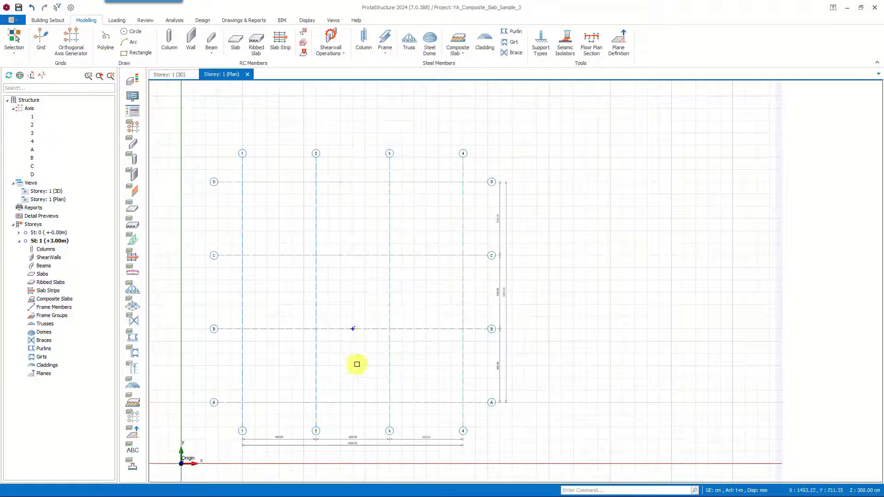
- Place HE300A steel columns at all intersections of axes A to C with axes 1 to 4
click(364, 42)
drag(263, 223, 493, 428)
scroll(434, 375, up, 5)
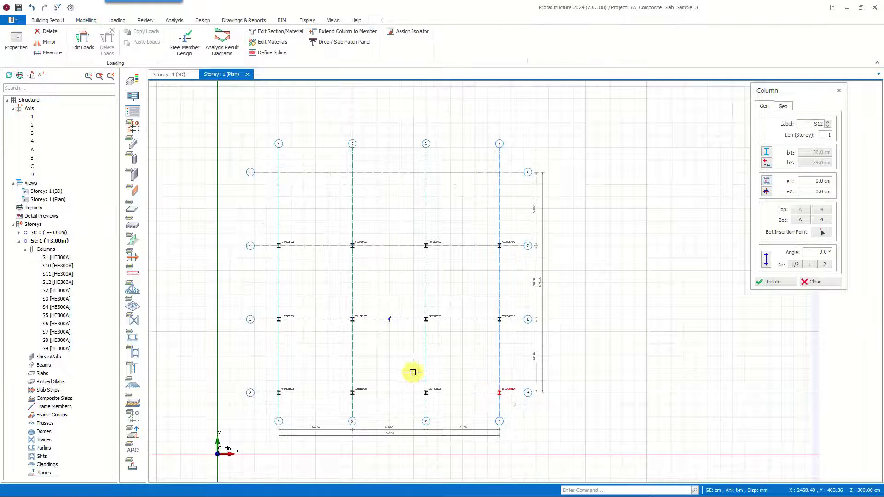
key(Escape)
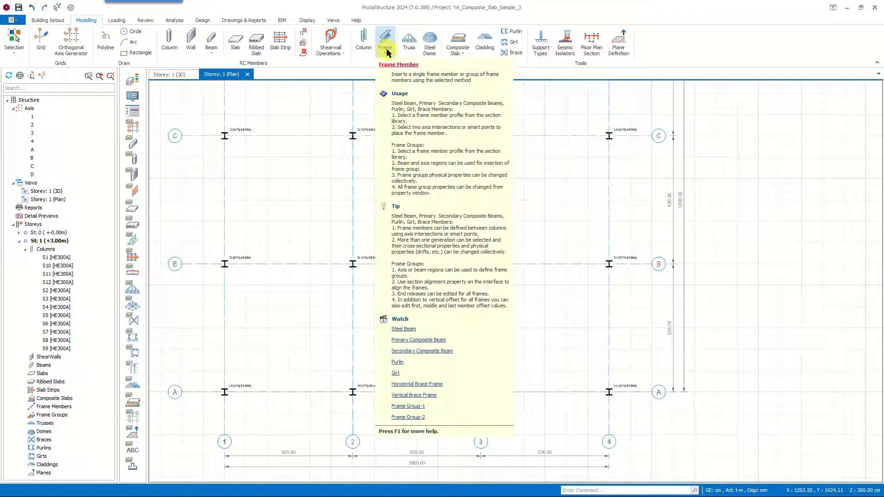
- Place an IPE300 steel beam along axis 1 between axes C and B
click(386, 52)
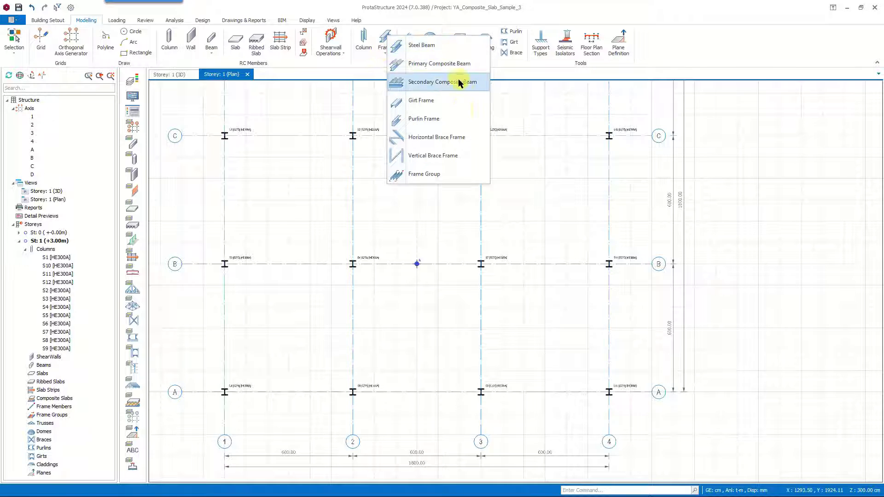
click(436, 46)
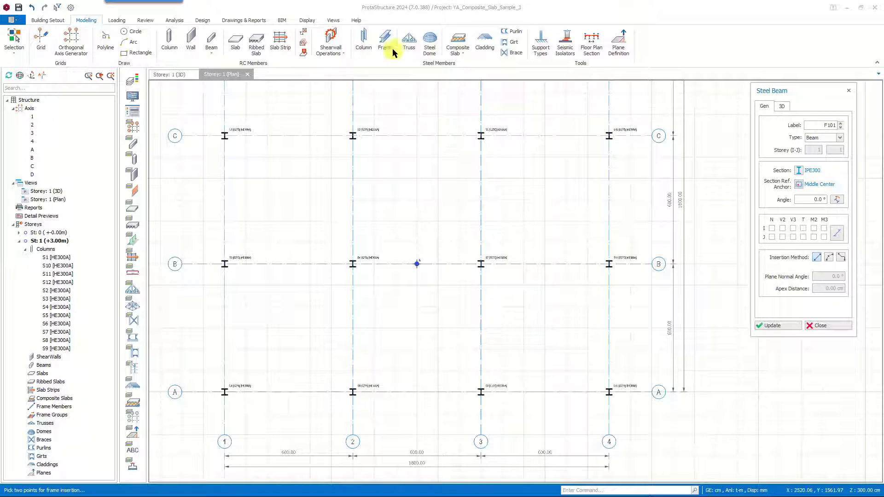
click(225, 136)
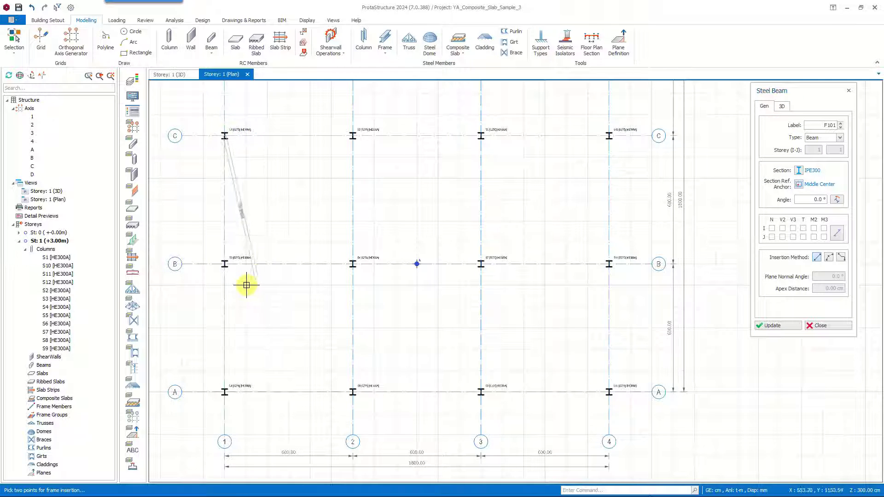
click(225, 264)
scroll(223, 184, up, 3)
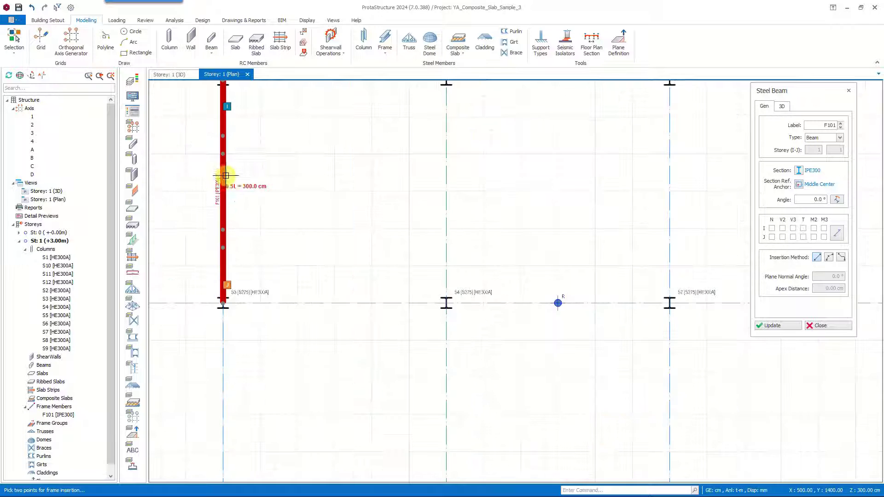
key(Escape)
scroll(332, 257, up, 2)
scroll(333, 261, down, 3)
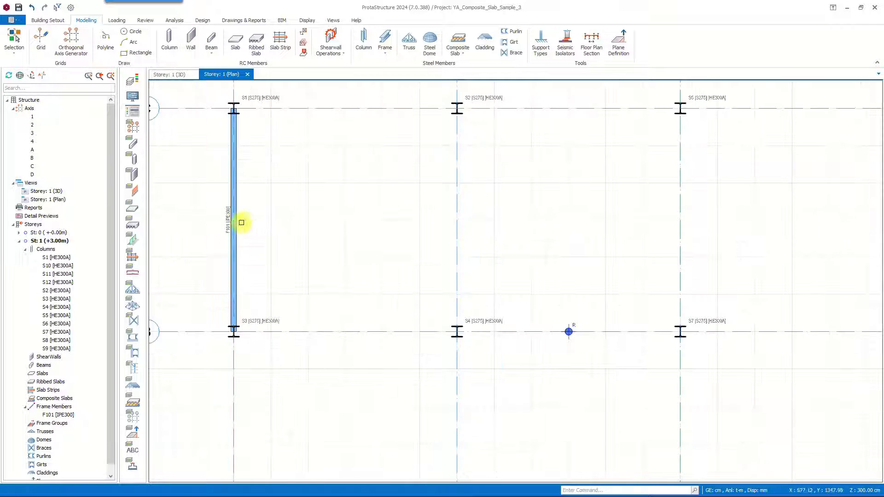
- Change the type of the steel beam on axis 1 to Primary Composite Beam
double_click(234, 221)
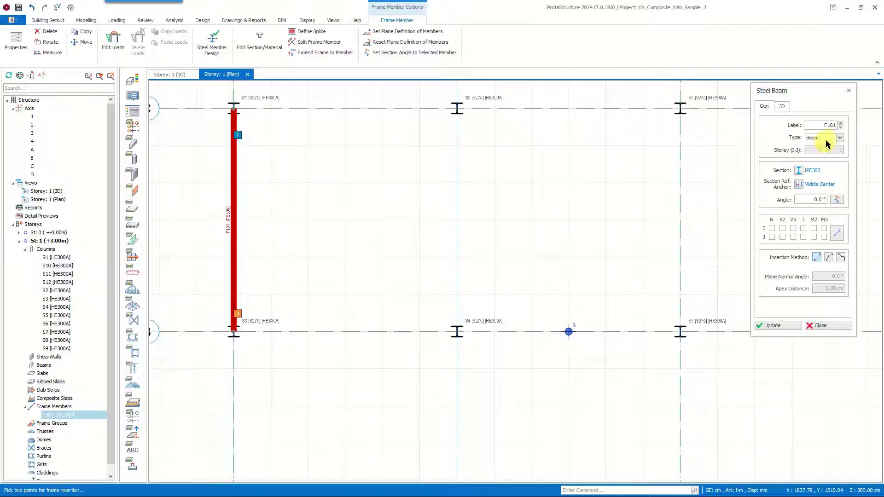
click(827, 139)
key(Escape)
key(Escape)
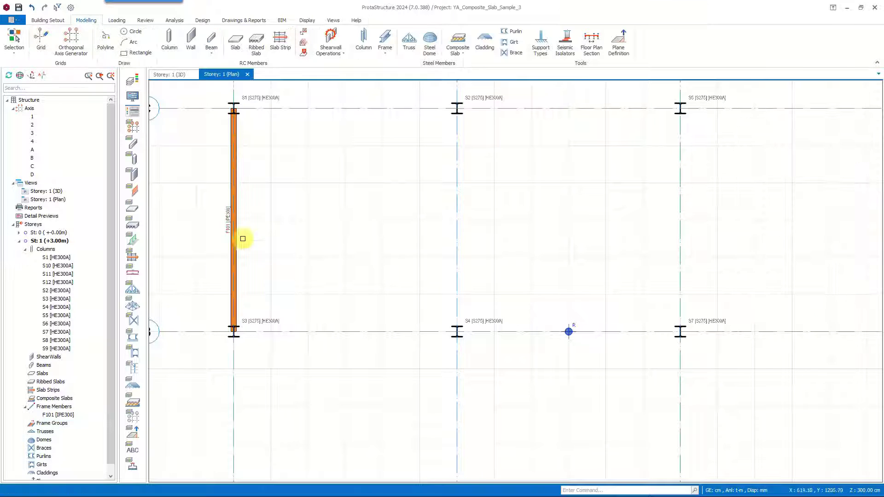
scroll(276, 292, up, 2)
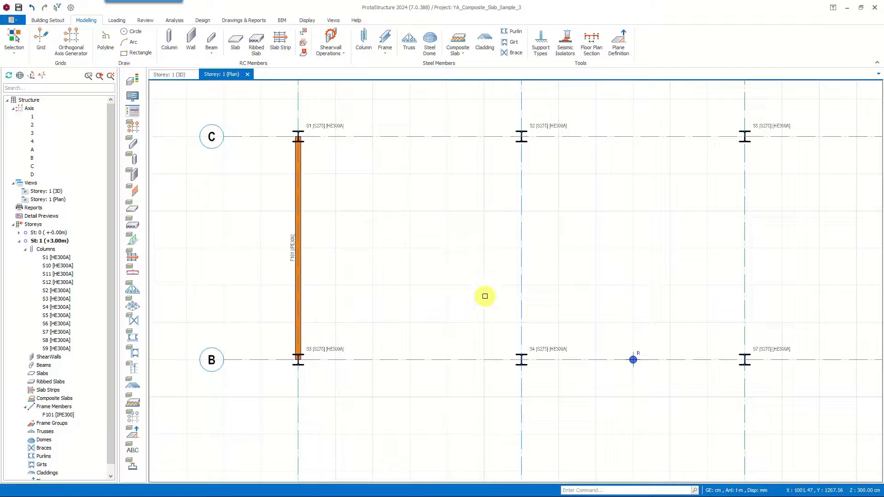
- Place an IPE300 primary composite beam along axis 1 between axes B and A
click(383, 49)
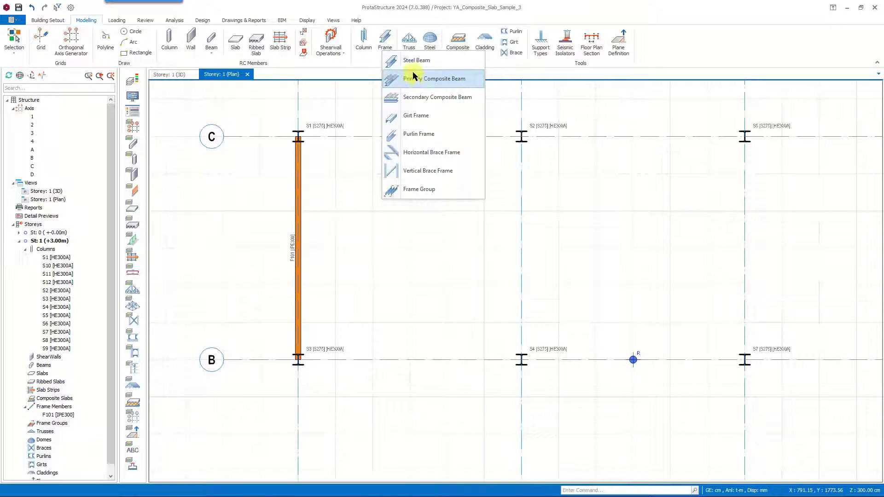
click(449, 82)
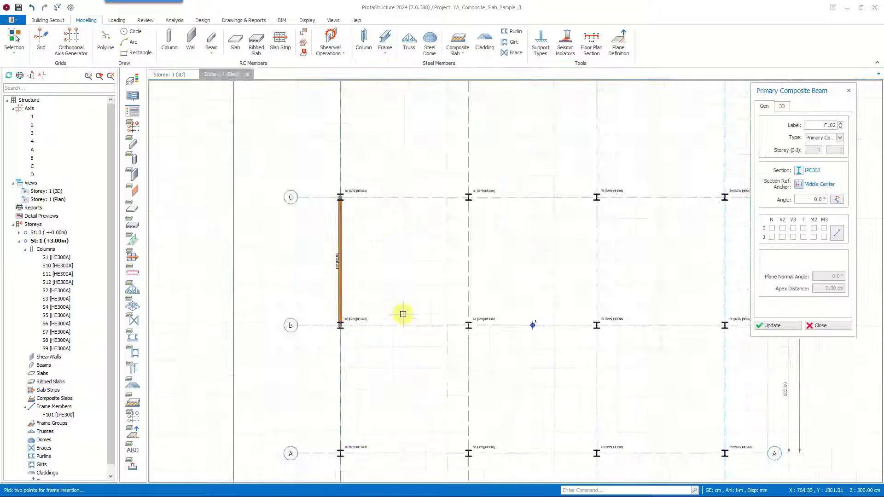
click(315, 388)
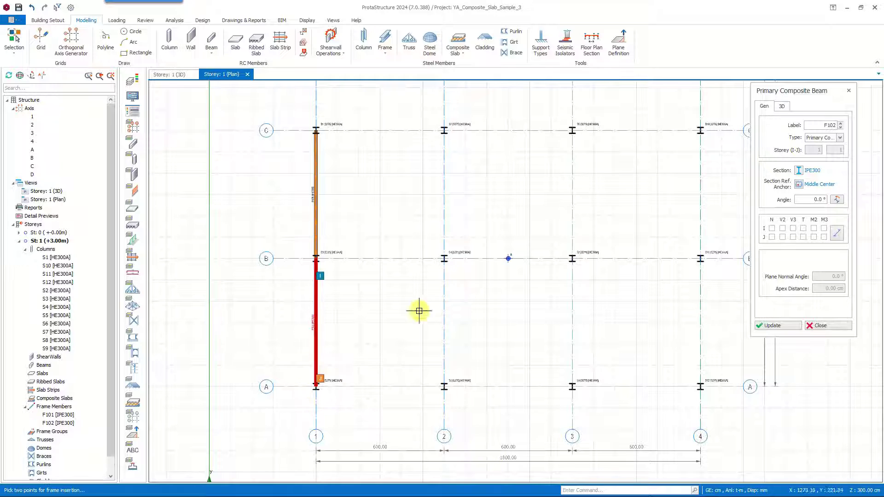
- Place IPE300 primary composite beams along axes 2, 3 and 4 between axes C and A, splitting them at the supporting spans
click(444, 130)
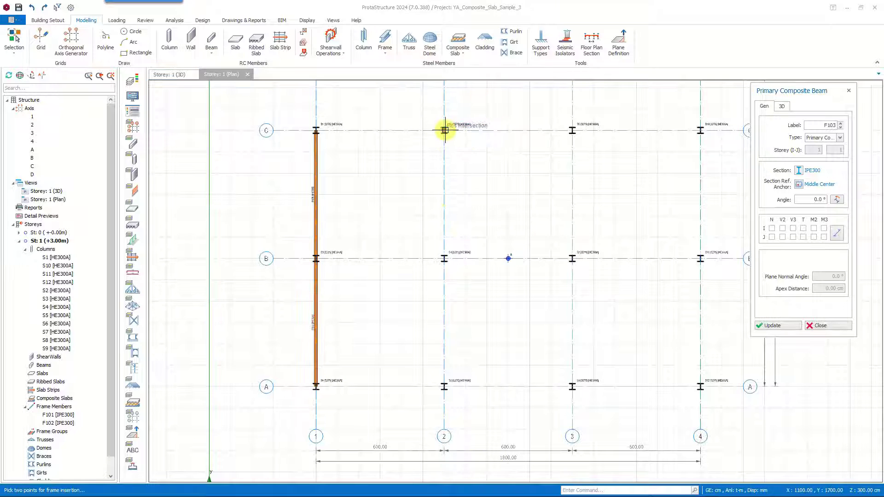
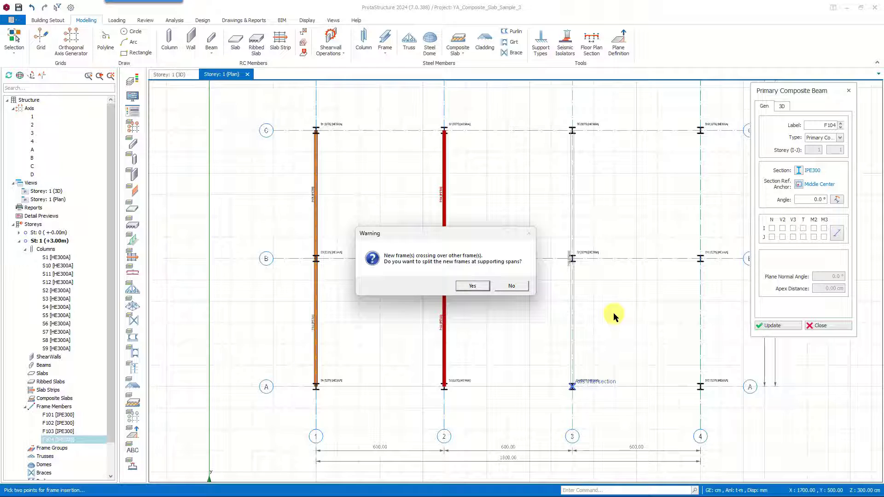
click(474, 286)
middle_drag(592, 276, 424, 289)
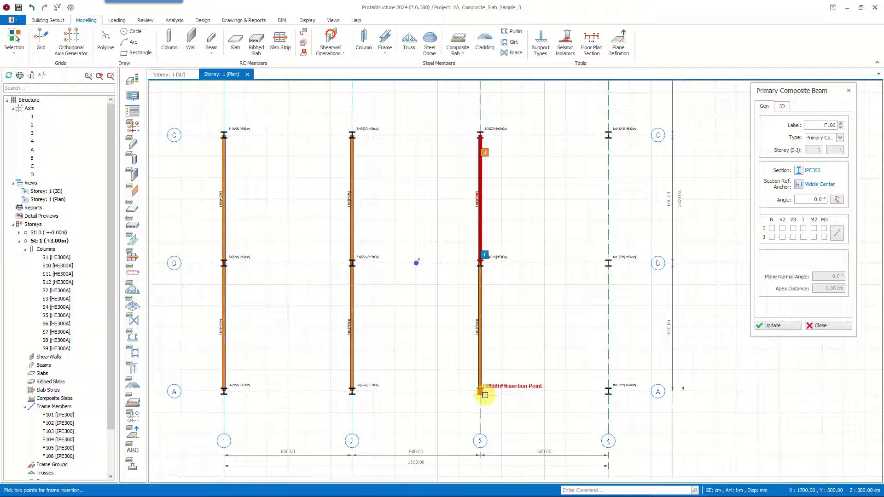
click(608, 134)
click(608, 391)
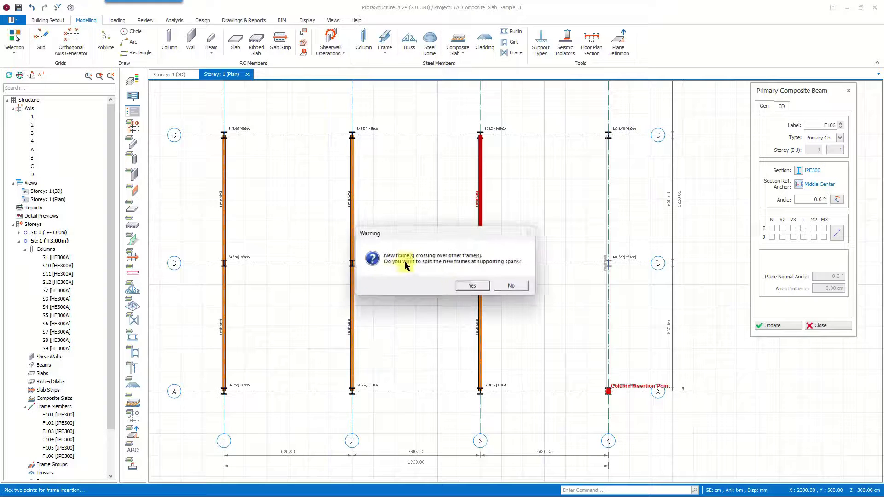
click(472, 288)
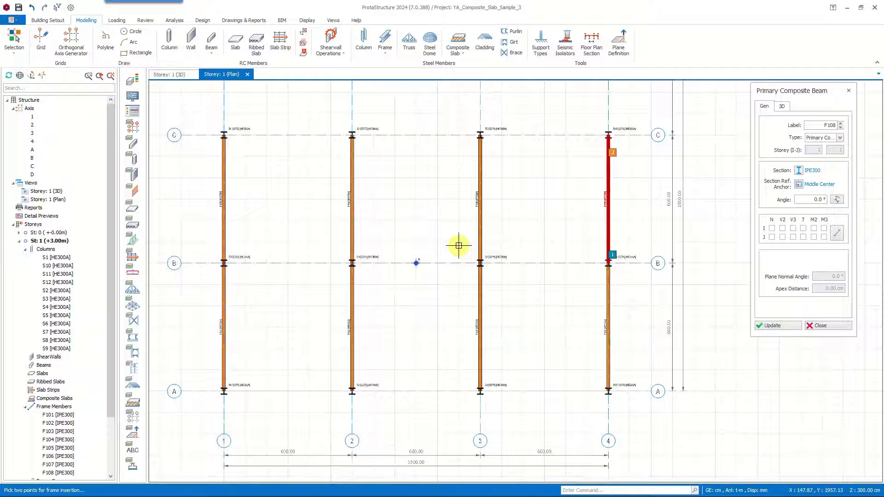
middle_drag(458, 245, 527, 267)
key(Escape)
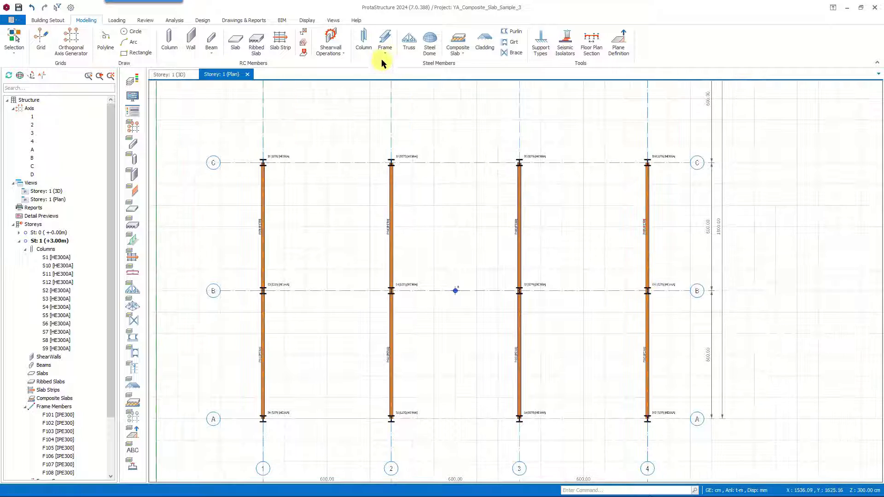
- Place an IPE200 secondary composite beam along axis C between axes 1 and 2
click(381, 48)
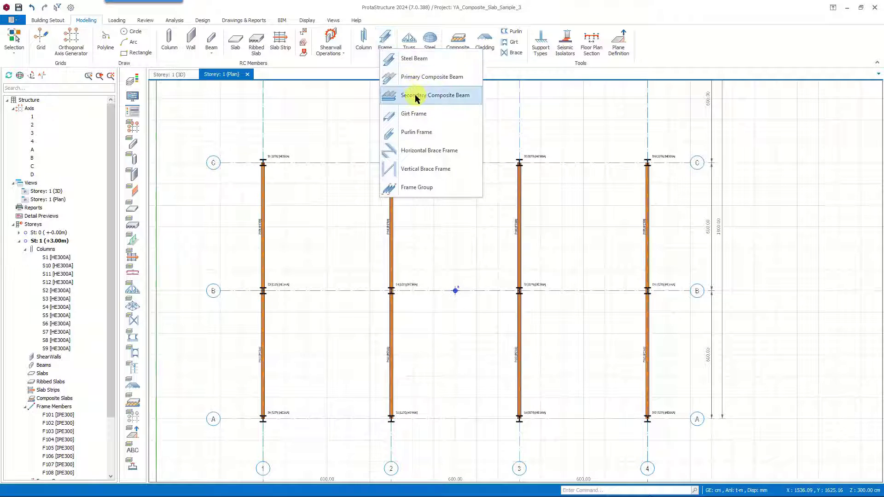
click(433, 95)
scroll(252, 162, up, 3)
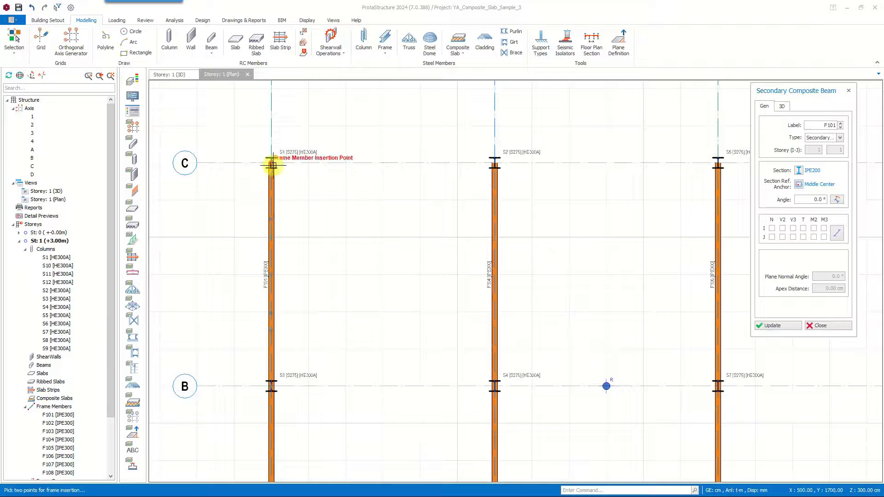
click(271, 163)
click(494, 167)
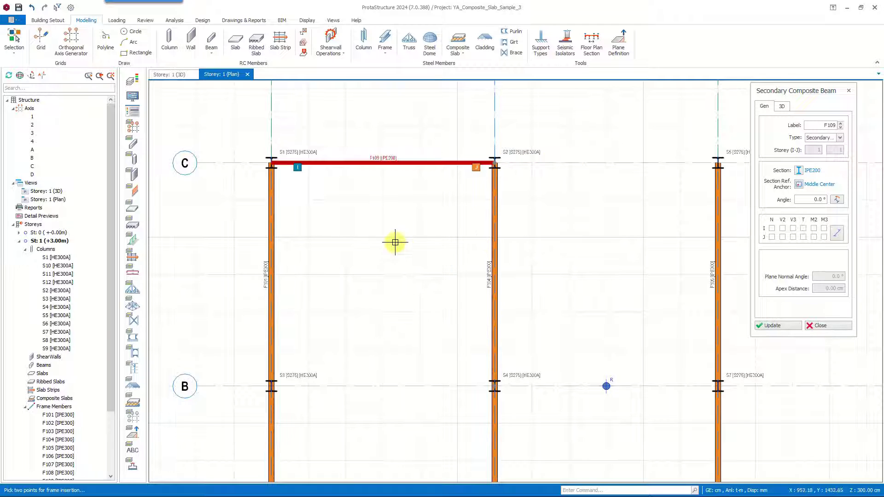
middle_drag(554, 185, 517, 173)
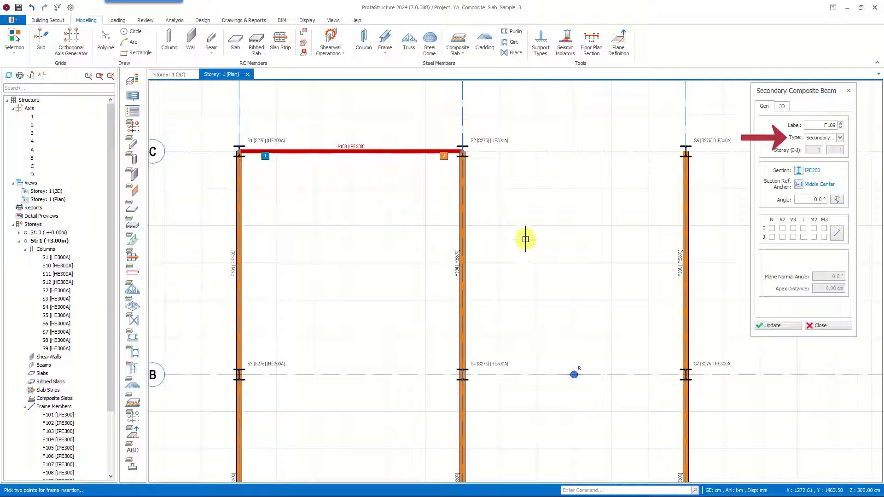
- Release M2 and M3 at both ends of the secondary composite beam on axis C and check its pinned ends in plan
click(812, 139)
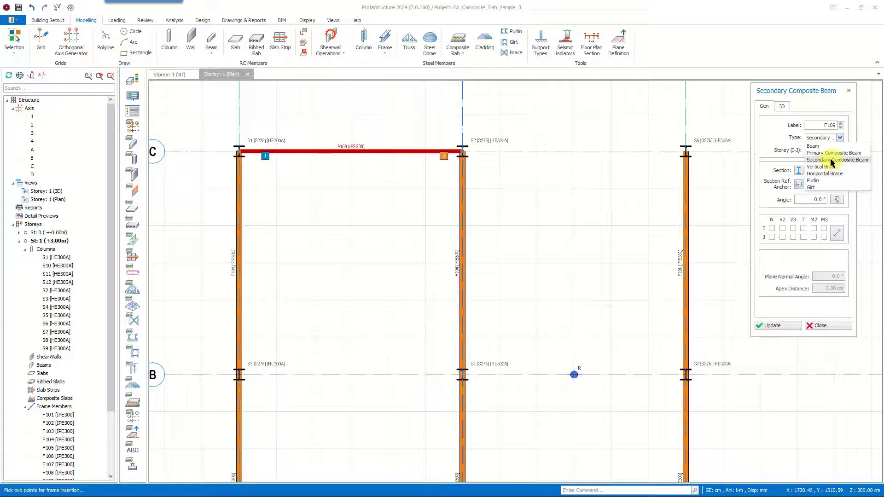
click(839, 139)
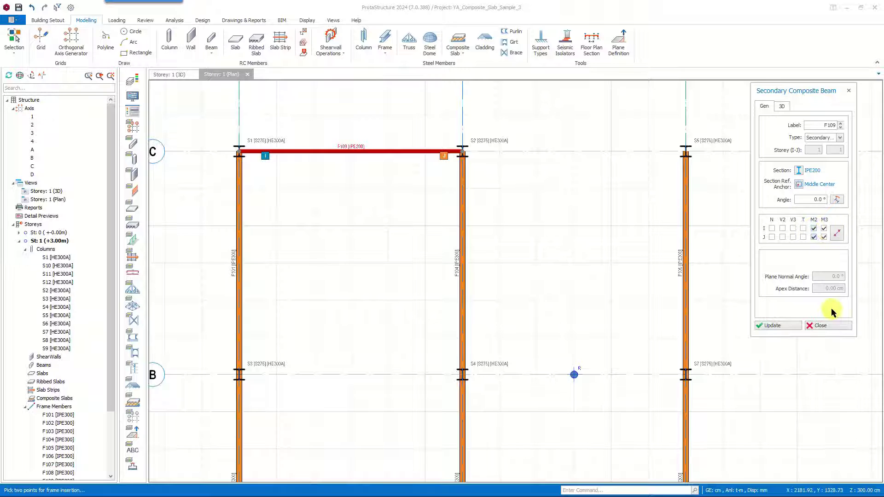
click(772, 326)
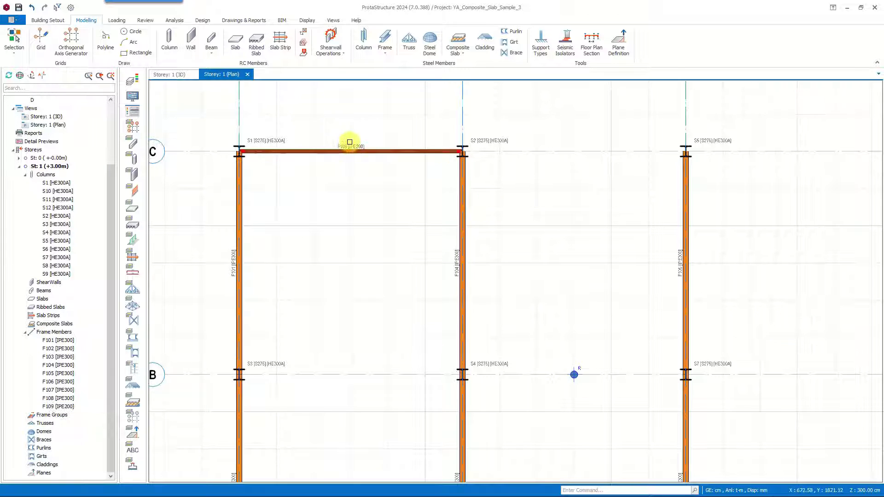
scroll(367, 179, up, 3)
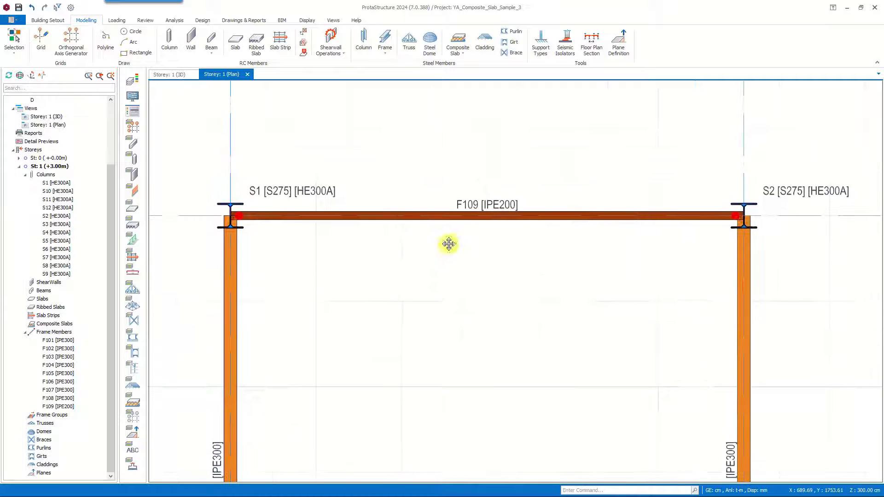
click(730, 216)
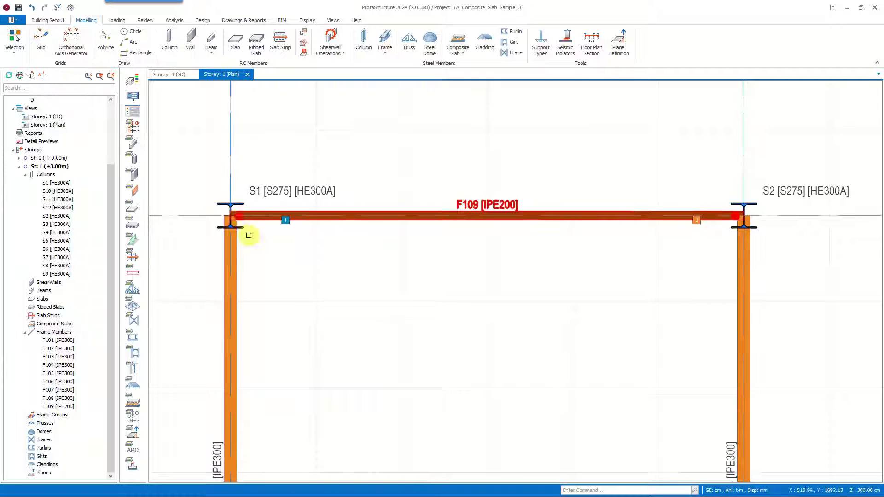
scroll(506, 359, down, 1)
middle_drag(535, 371, 515, 305)
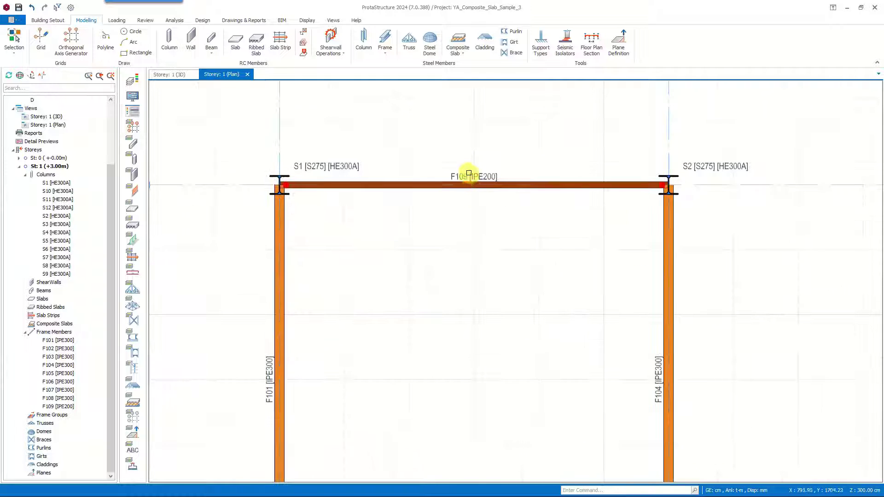
- Add three pinned IPE200 secondary composite beams between axes 1 and 2 at 150 cm spacing from axis C towards axis B
double_click(468, 180)
middle_drag(564, 324, 510, 275)
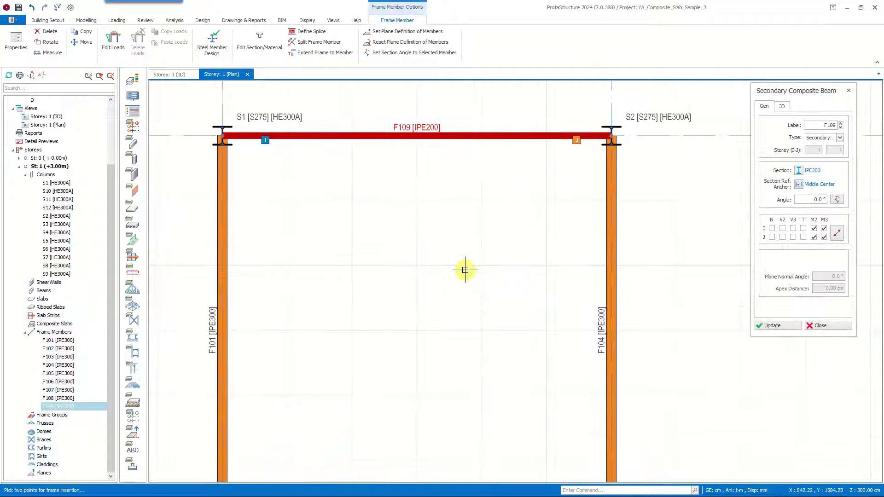
click(226, 234)
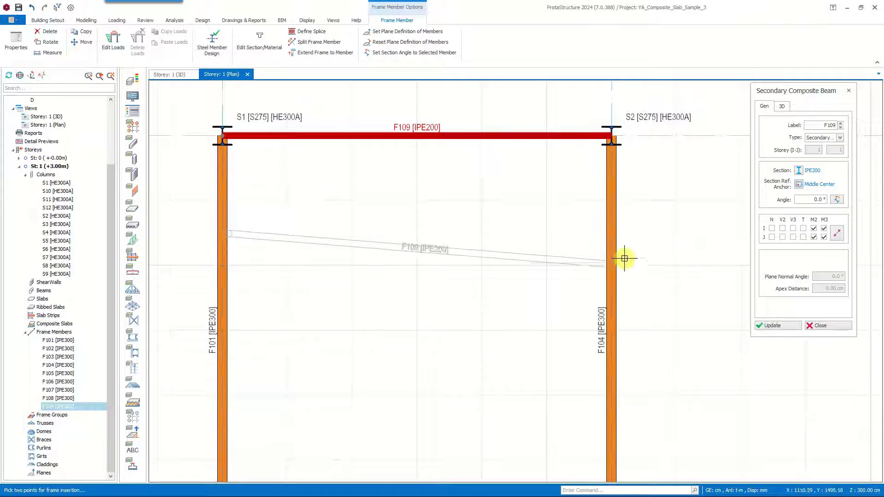
click(609, 234)
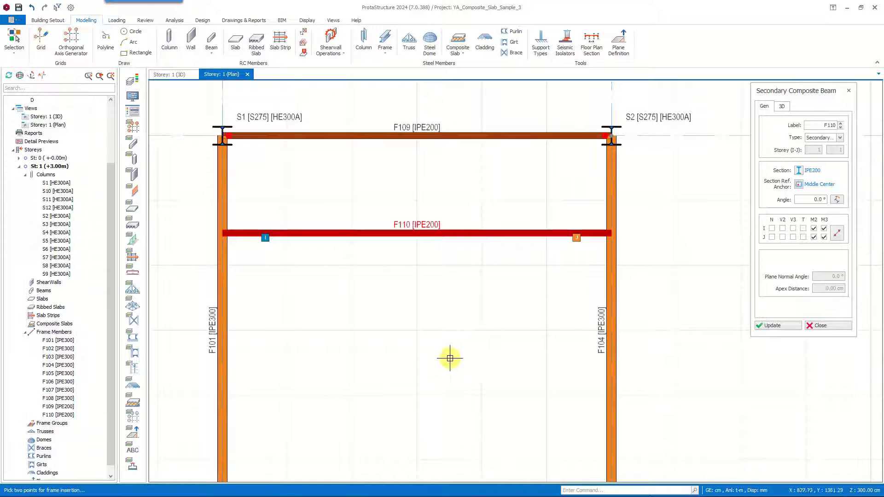
scroll(414, 345, down, 2)
click(257, 281)
click(539, 289)
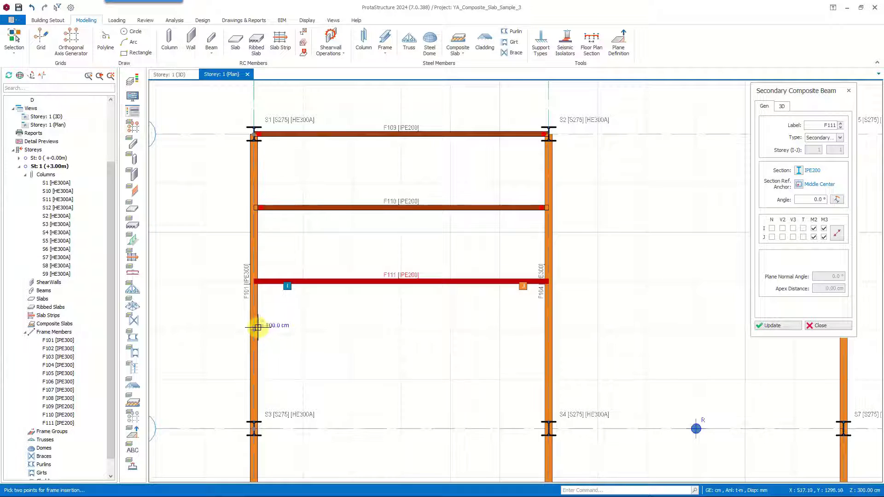
scroll(256, 325, up, 2)
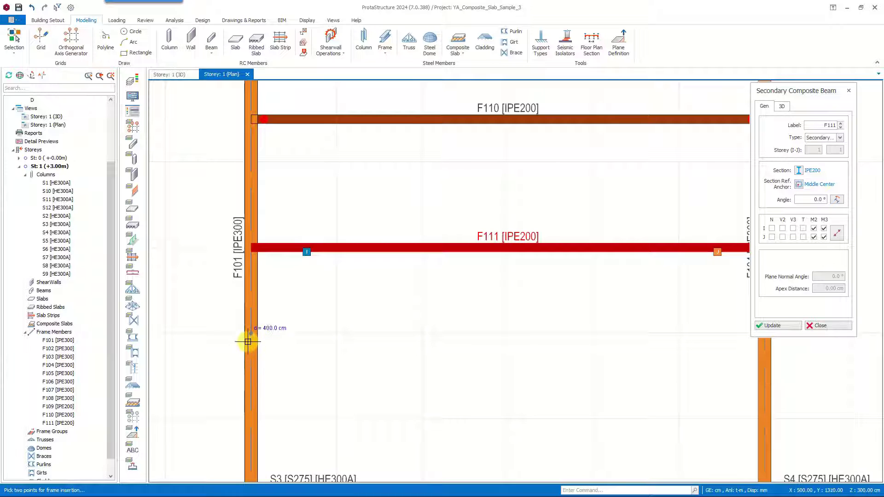
scroll(247, 339, down, 3)
middle_drag(253, 355, 276, 316)
click(259, 321)
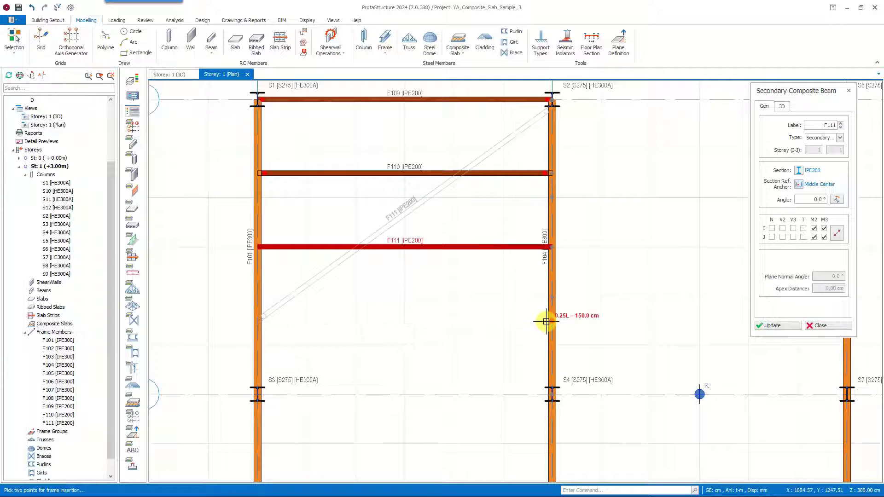
click(546, 321)
- Place a pinned IPE200 secondary composite beam along axis B between axes 1 and 2
click(256, 395)
scroll(257, 395, down, 3)
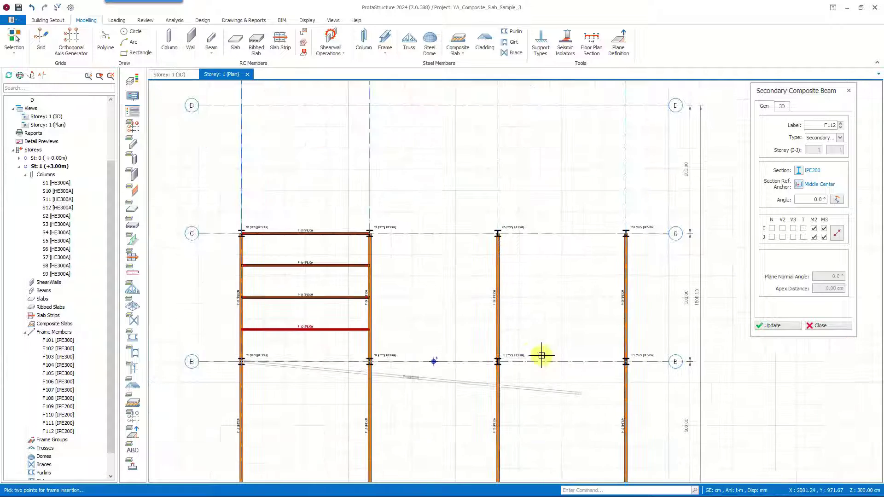
scroll(354, 372, up, 3)
click(380, 354)
scroll(360, 388, down, 3)
middle_drag(359, 388, 436, 324)
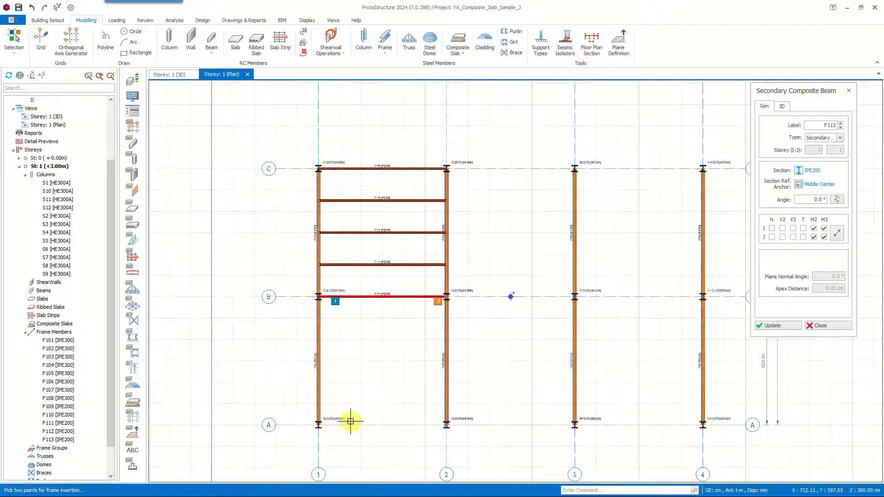
- Place a pinned IPE200 secondary composite beam along axis A between axes 1 and 2
scroll(350, 421, up, 2)
click(307, 425)
click(477, 424)
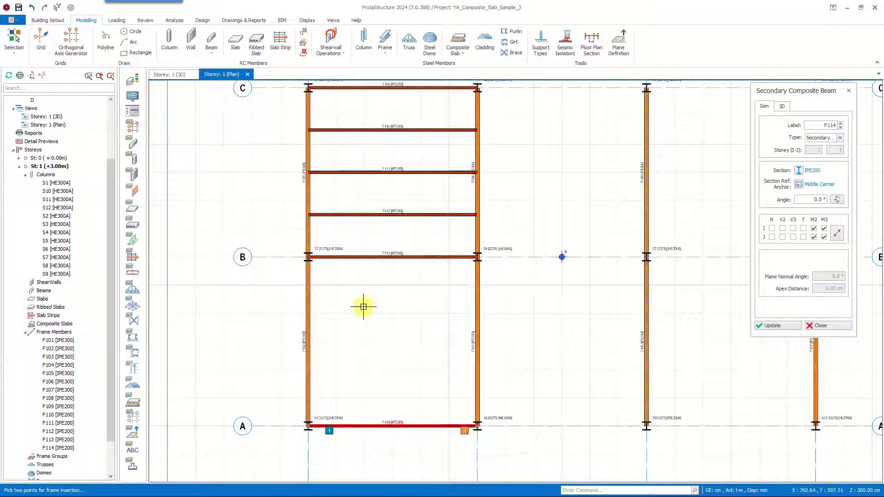
key(Escape)
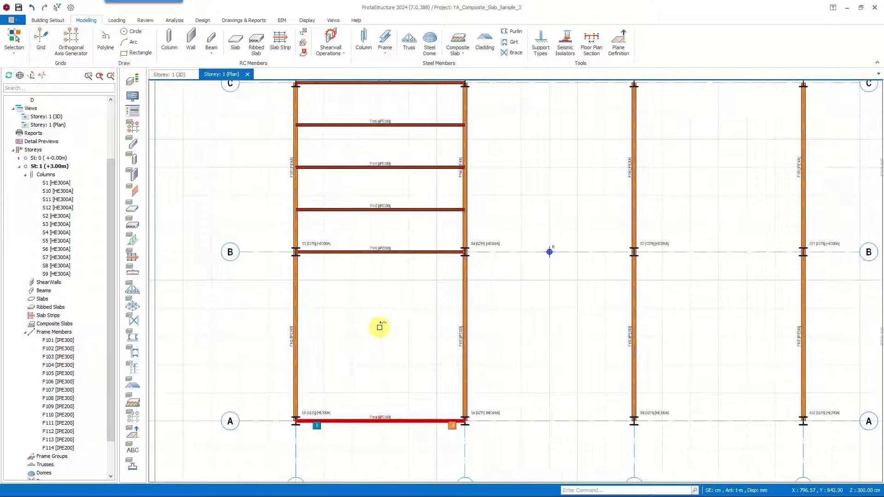
middle_drag(526, 223, 460, 249)
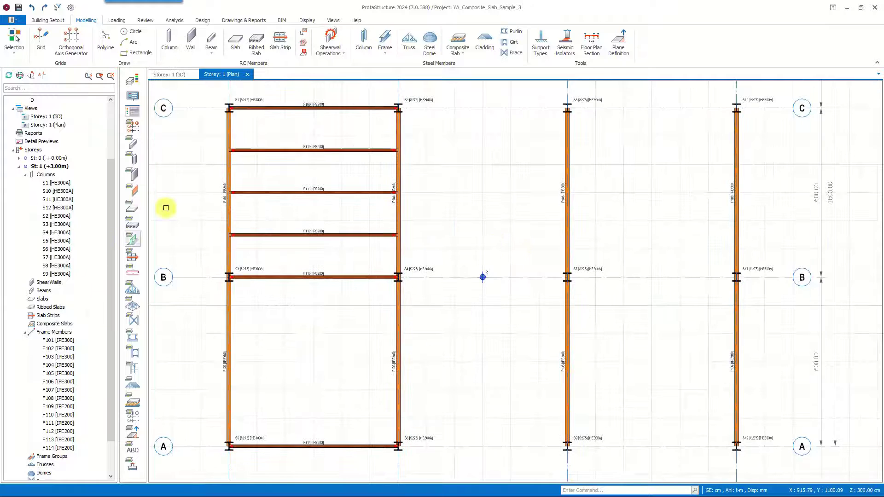
- Generate an IPE200 secondary beam frame group with quantity 4, first and last members removed, between the primary beams on axes 1 and 2, bay A–B
click(385, 52)
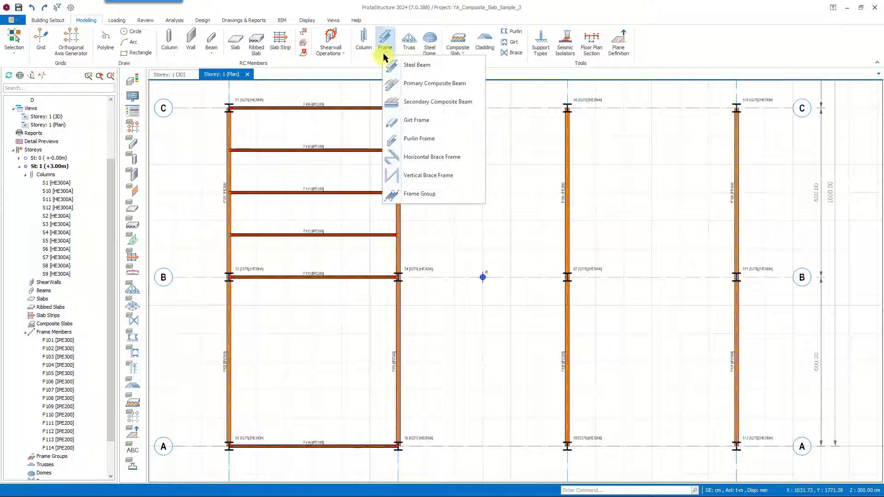
click(426, 196)
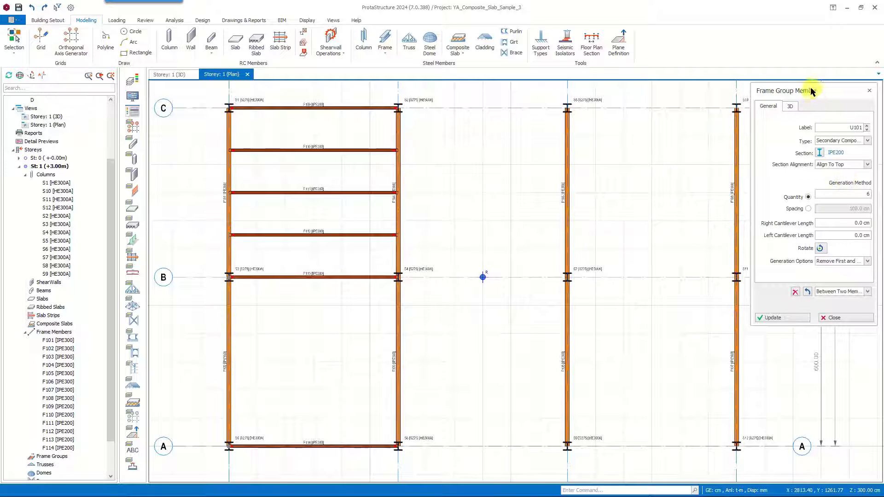
drag(811, 91, 720, 94)
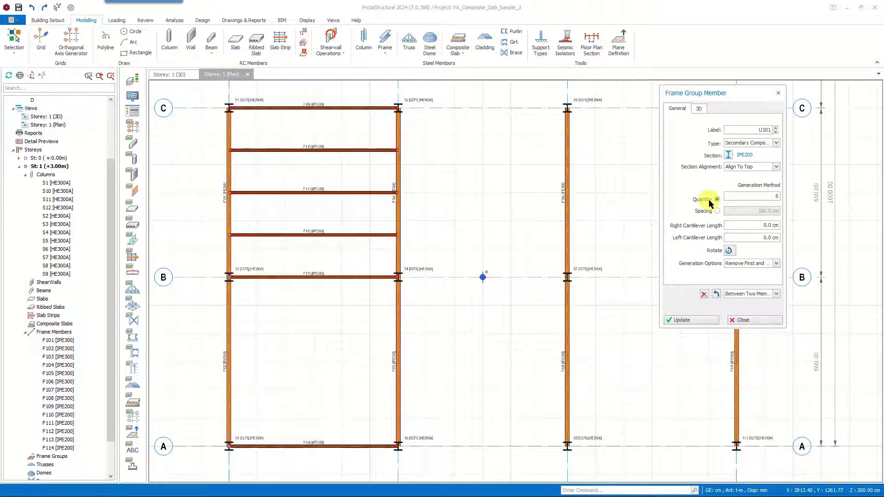
drag(767, 199, 796, 195)
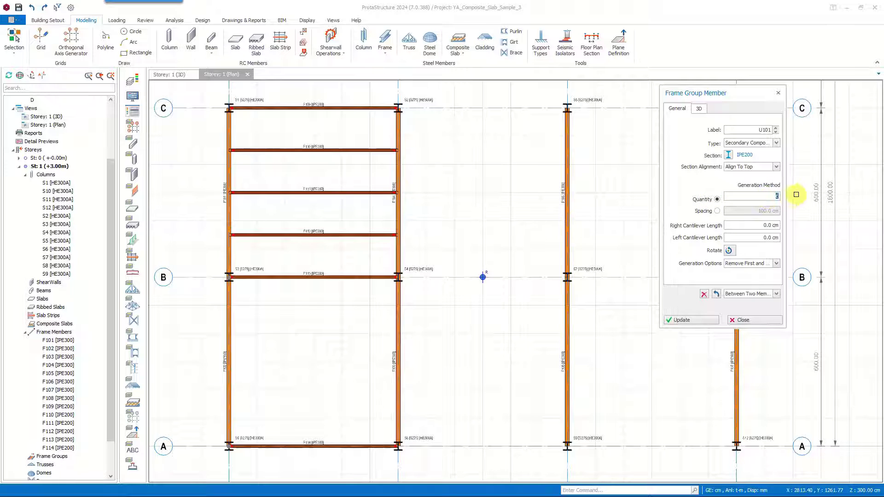
click(228, 352)
click(399, 366)
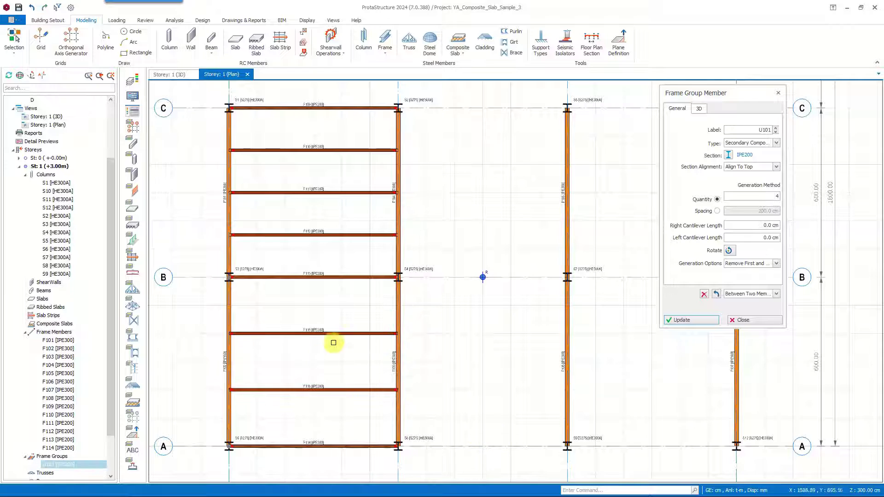
- Generate an IPE200 secondary beam frame group at 150 cm spacing between the primary beams on axes 2 and 3, bay A–B
click(775, 198)
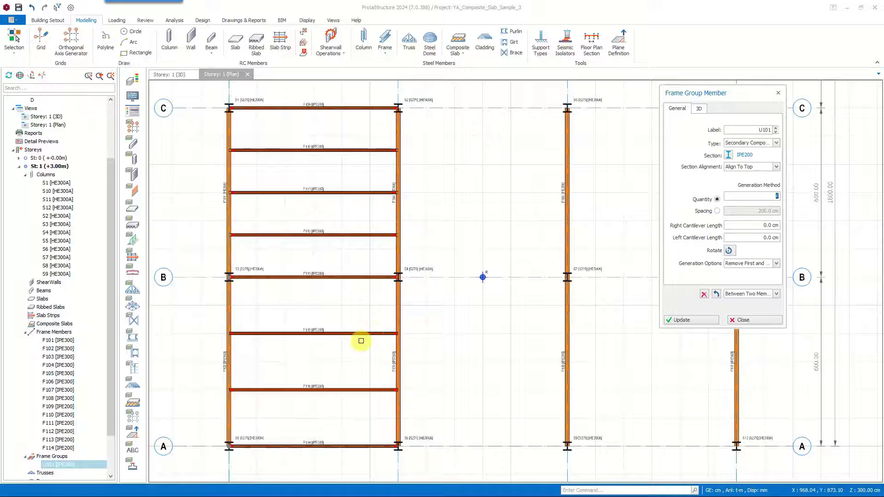
click(717, 212)
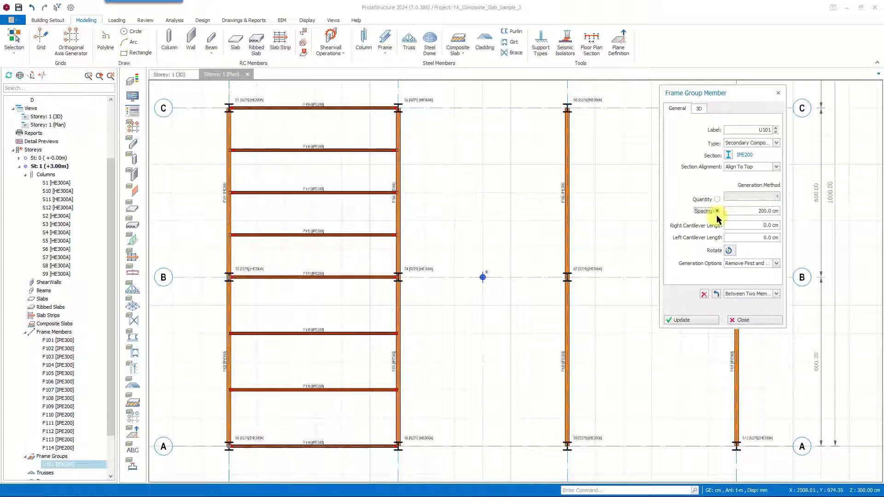
click(744, 211)
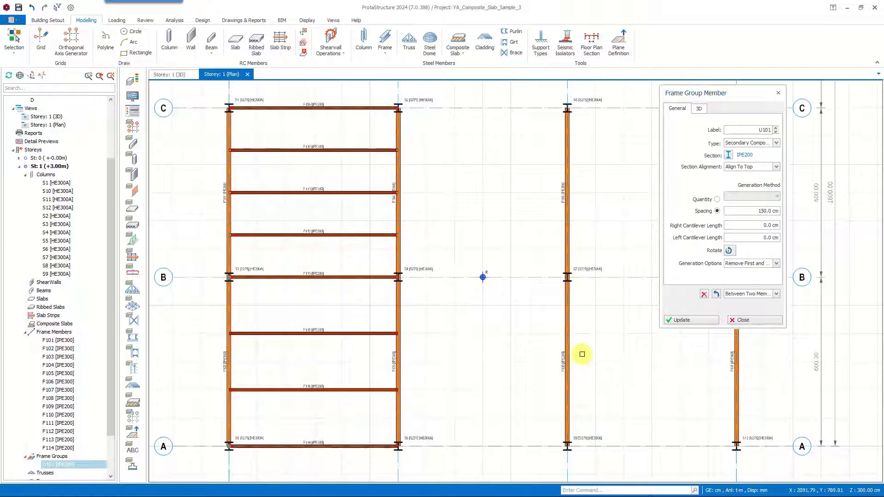
click(563, 362)
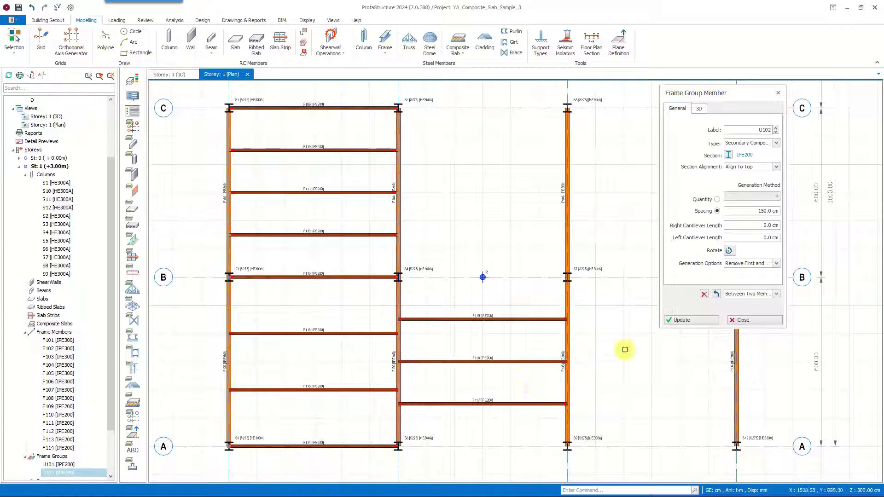
- Update the frame group between axes 2 and 3 to Normal generation so it includes its first and last members
click(690, 321)
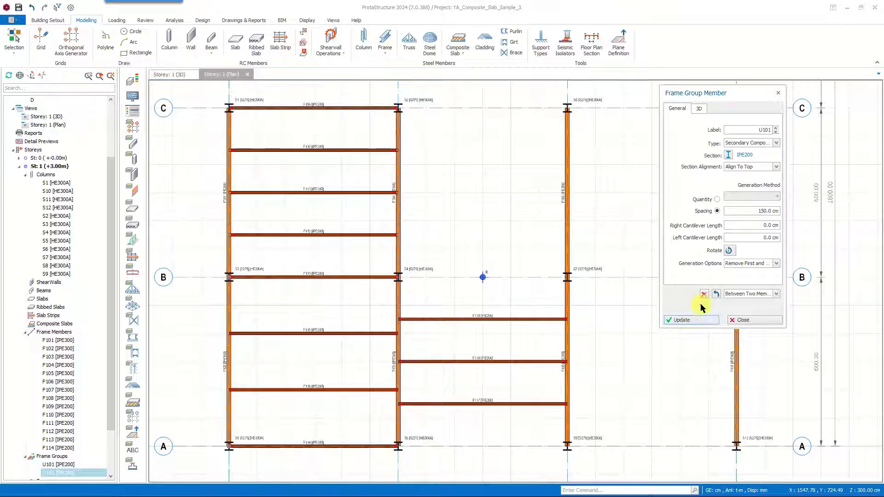
click(752, 265)
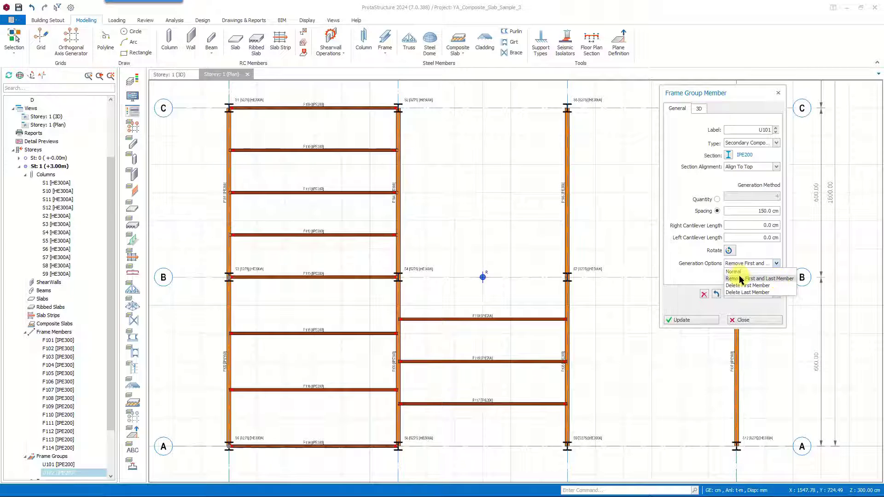
click(742, 279)
click(755, 263)
click(739, 272)
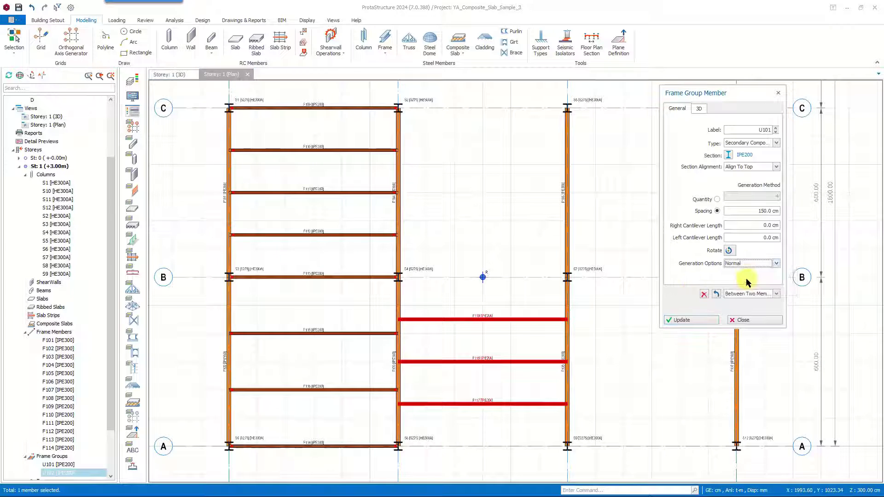
click(699, 320)
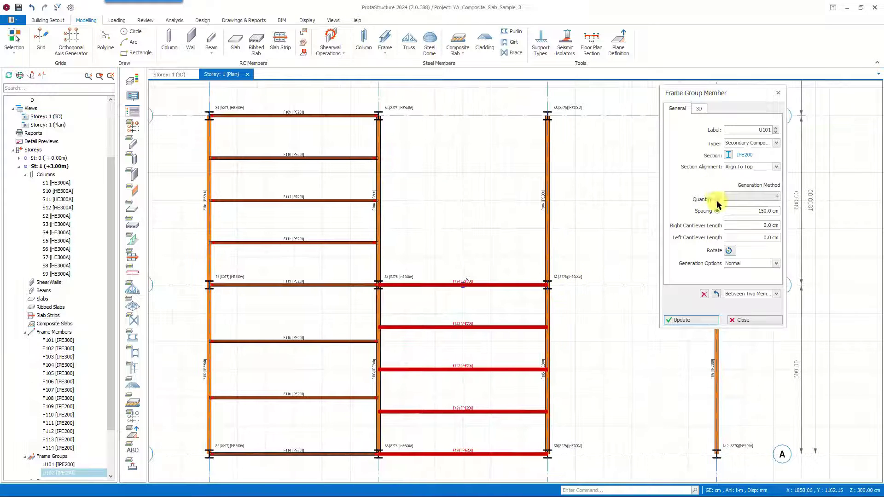
- Insert a 150 cm spaced IPE200 frame group by Beam Region between axes 2–3 and B–C, rotated to span between the primary beams
click(743, 295)
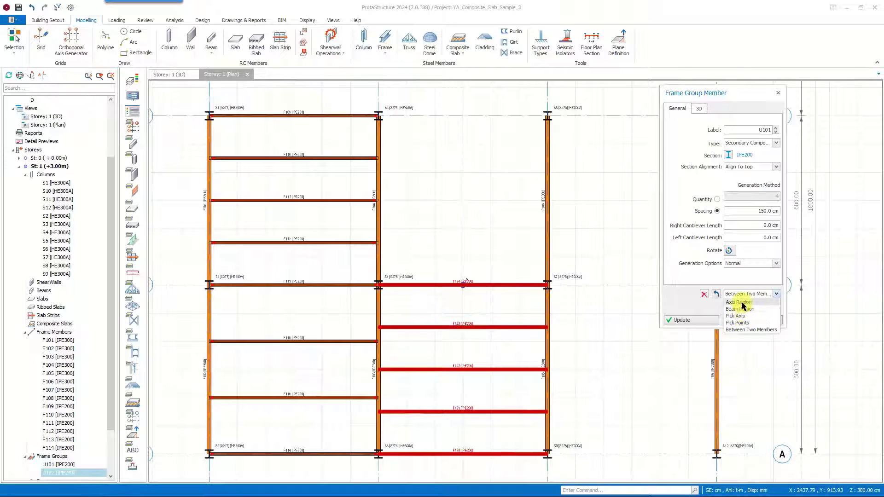
click(740, 310)
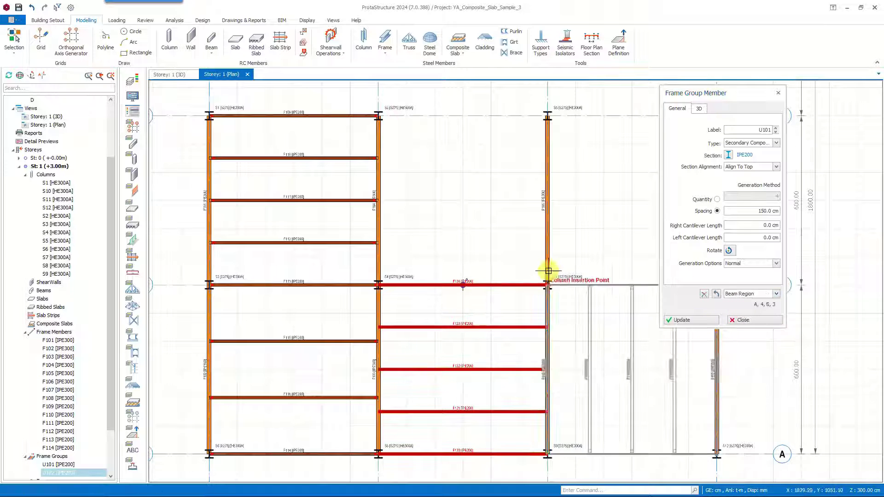
click(474, 184)
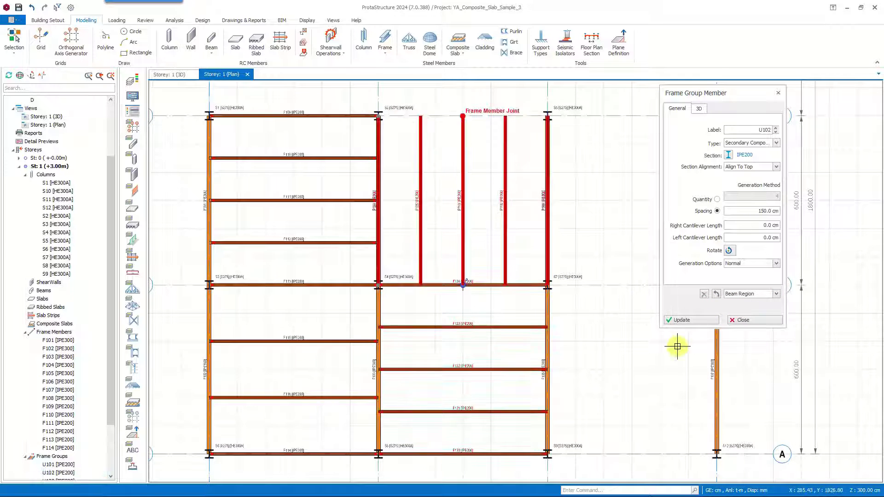
scroll(573, 363, up, 2)
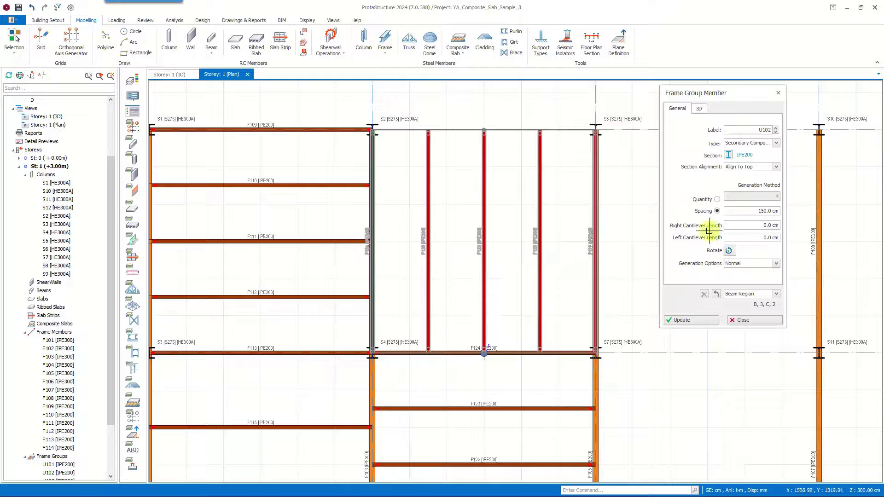
click(728, 251)
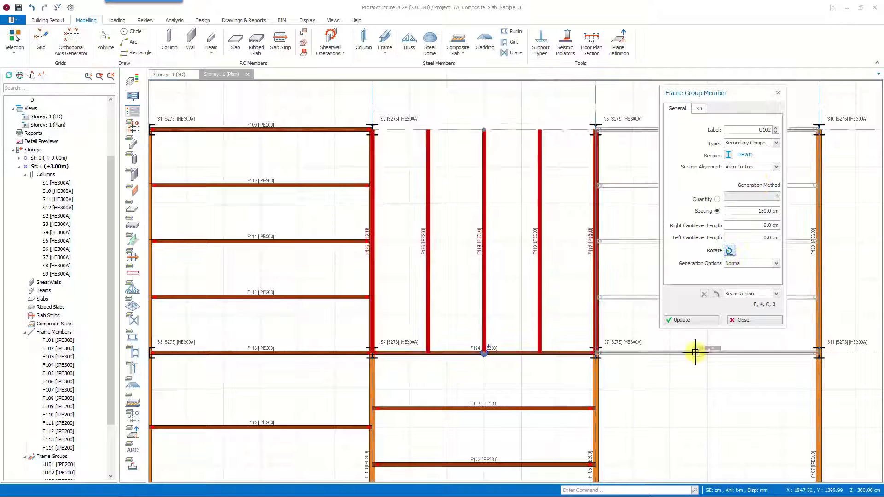
click(697, 322)
scroll(430, 305, down, 4)
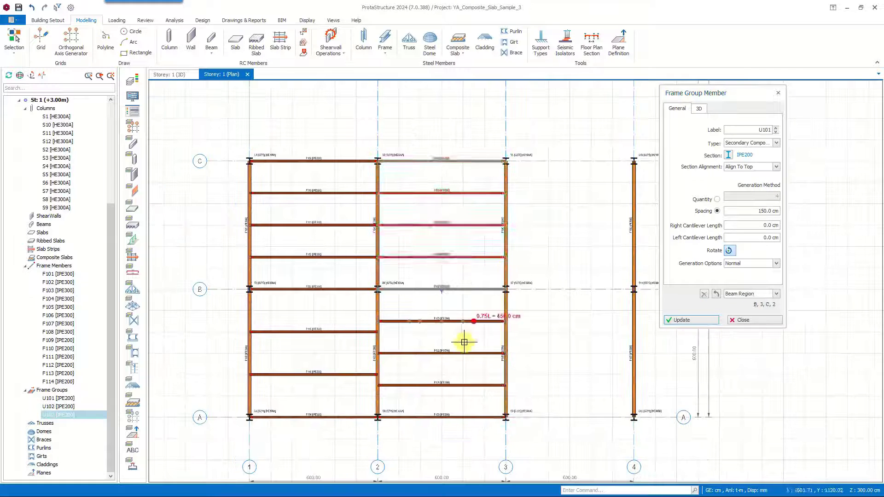
key(Escape)
- Insert IPE200 frame groups at 150 cm spacing by Beam Region in both bays between axes 3 and 4, and finish the frame group command
scroll(467, 198, up, 2)
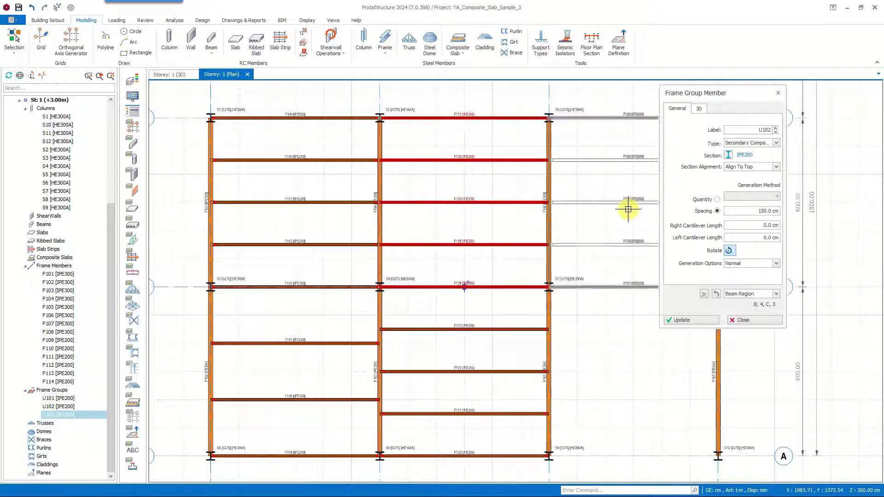
scroll(533, 323, up, 2)
click(533, 323)
scroll(566, 332, down, 3)
click(743, 320)
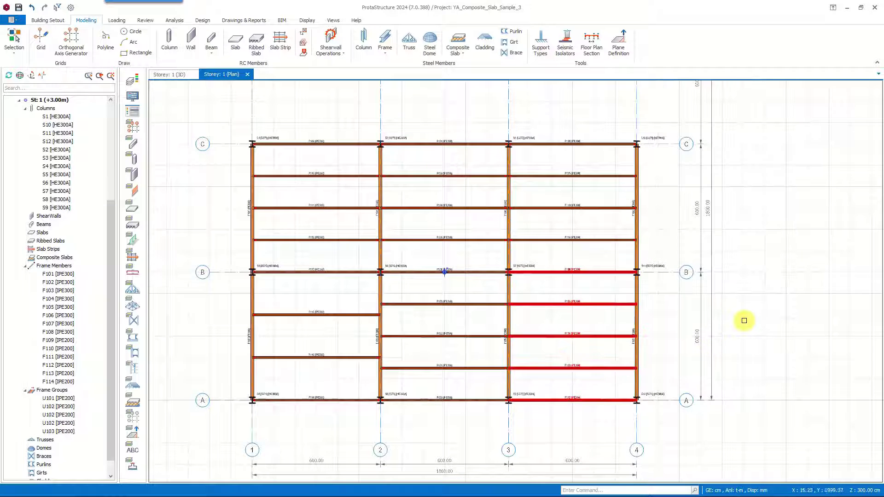
- Switch to the Storey 1 3D view and examine the secondary beam group between axes 3 and 4 near axis A
scroll(738, 310, up, 2)
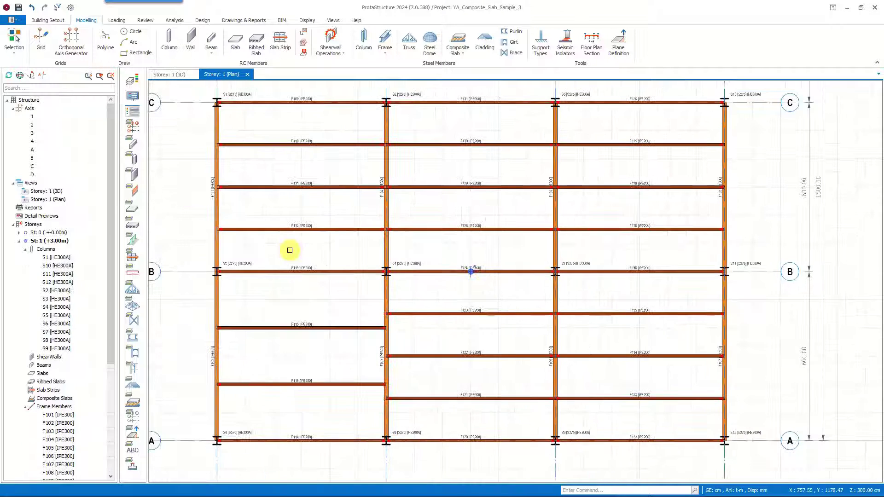
middle_drag(194, 228, 227, 231)
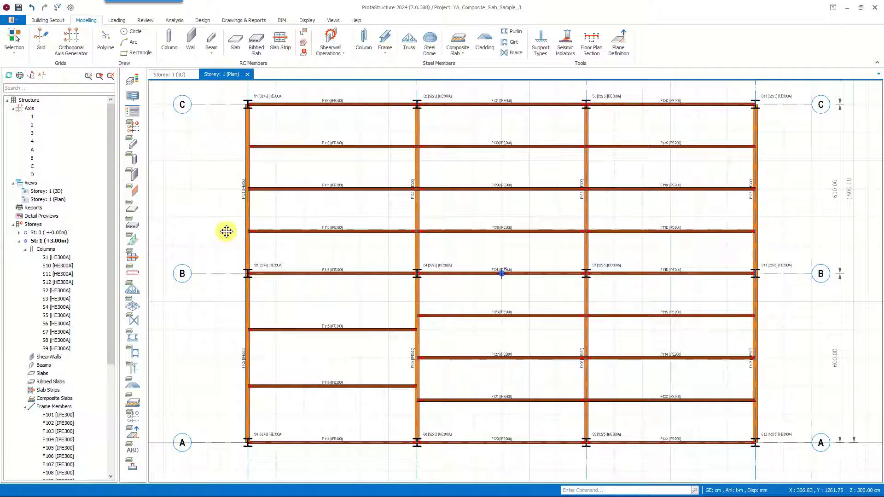
click(48, 192)
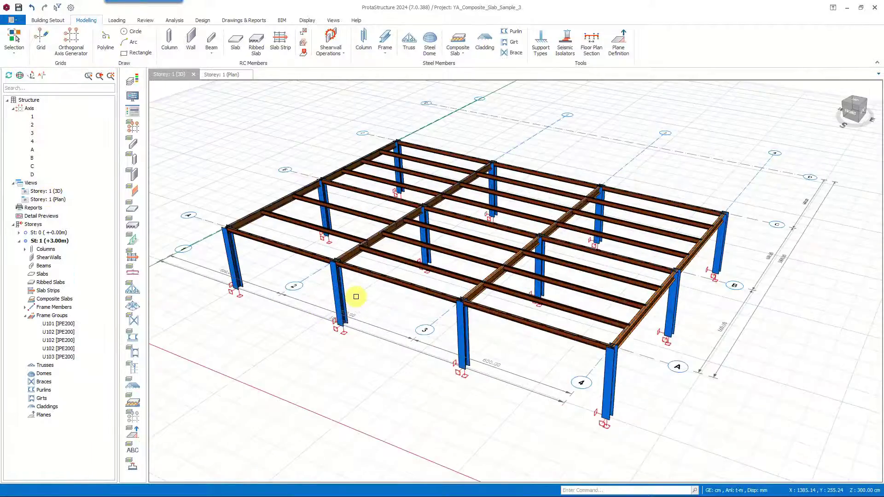
scroll(570, 407, up, 10)
click(571, 408)
middle_drag(412, 302, 471, 335)
scroll(450, 233, down, 10)
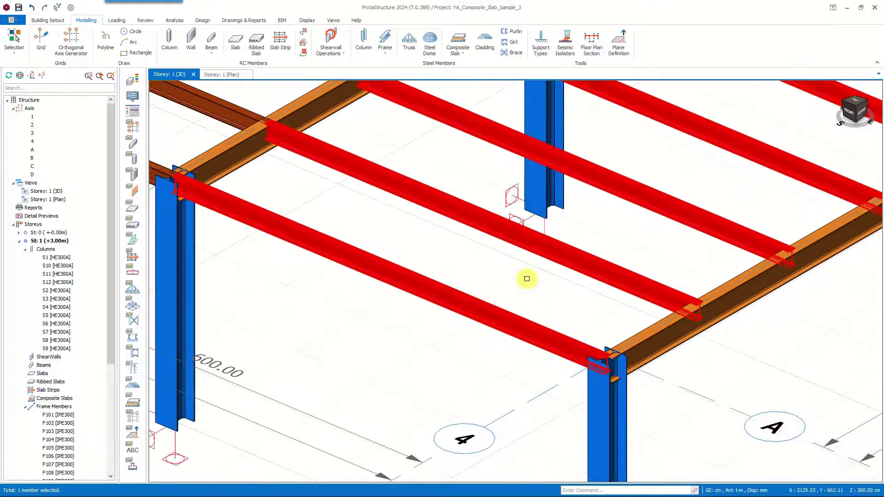
- Review the section alignment options of the selected frame group, keep Align To Top, and inspect the whole frame in 3D
click(618, 245)
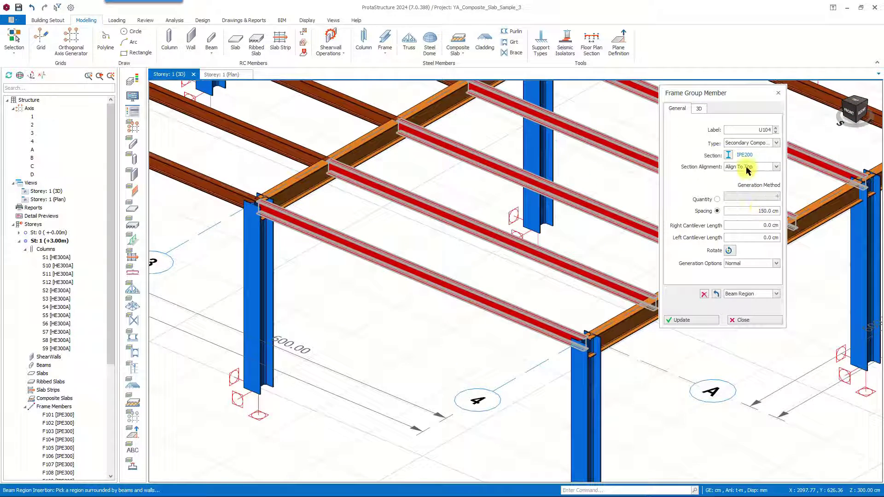
click(747, 168)
click(749, 183)
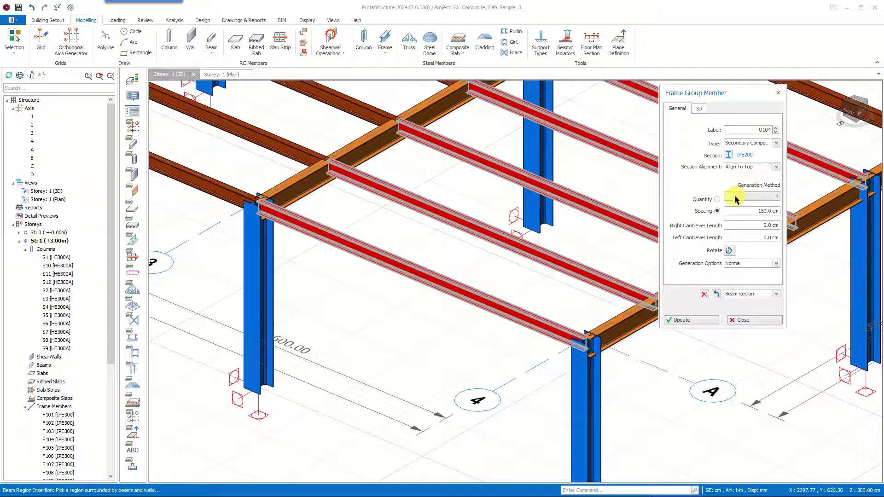
click(755, 320)
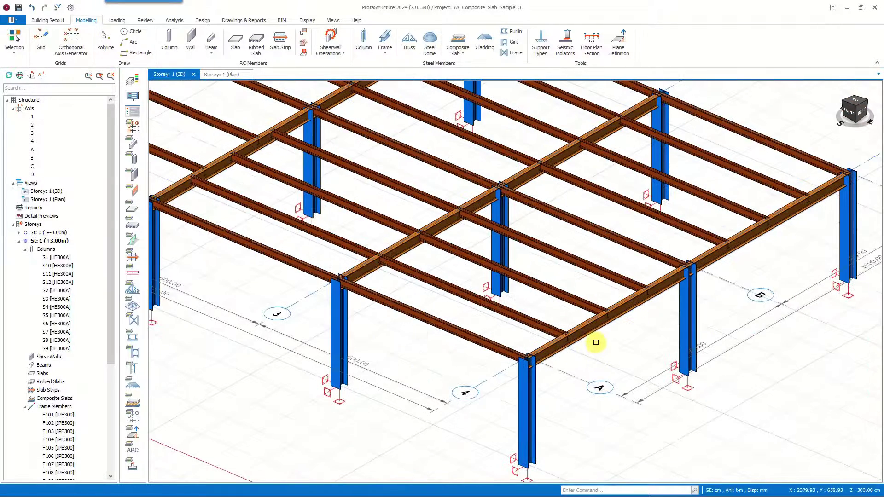
middle_drag(596, 342, 643, 365)
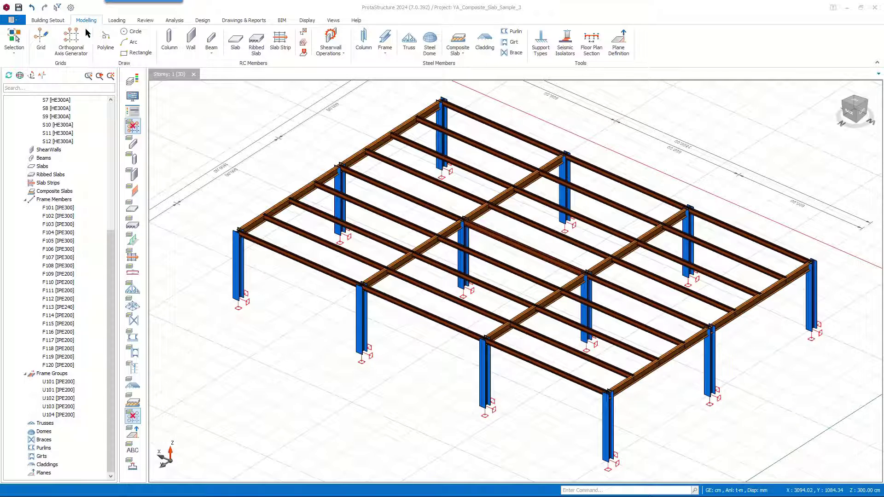
- Start a composite slab by two diagonal points over the rear corner bay, from the corner column's end to the diagonally opposite column
click(462, 51)
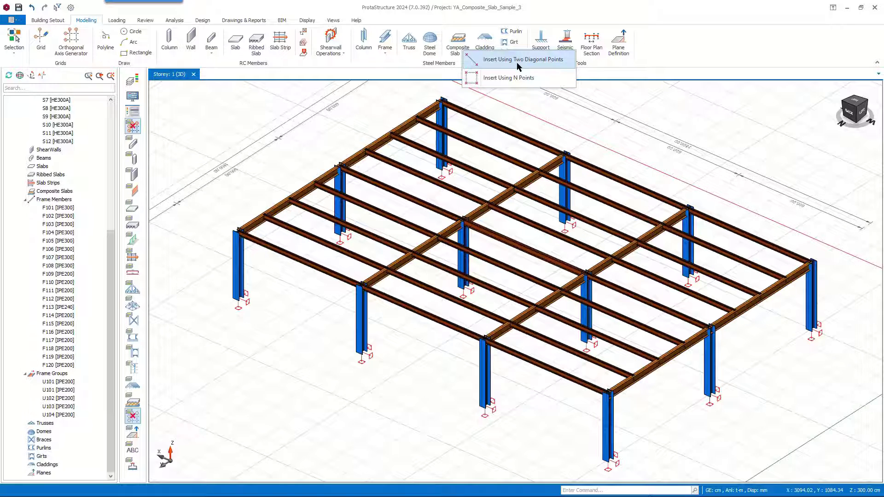
click(518, 65)
scroll(441, 98, up, 3)
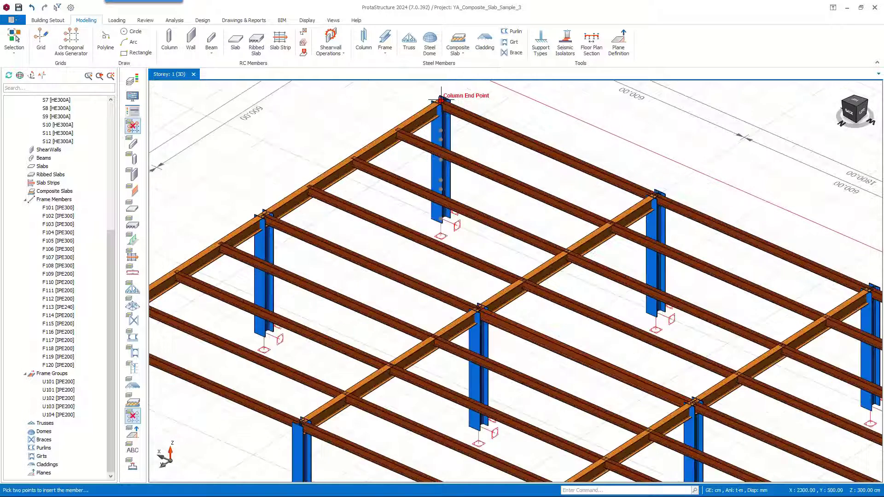
click(440, 100)
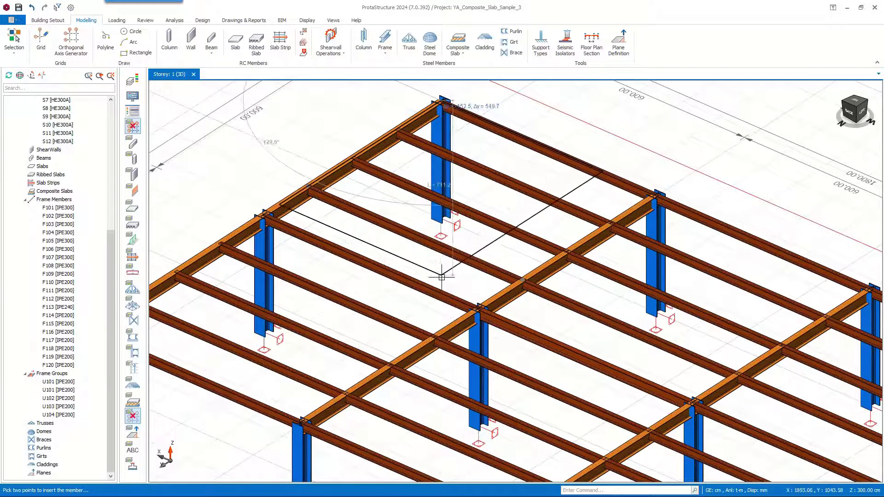
scroll(442, 277, up, 2)
middle_drag(476, 300, 488, 328)
double_click(489, 328)
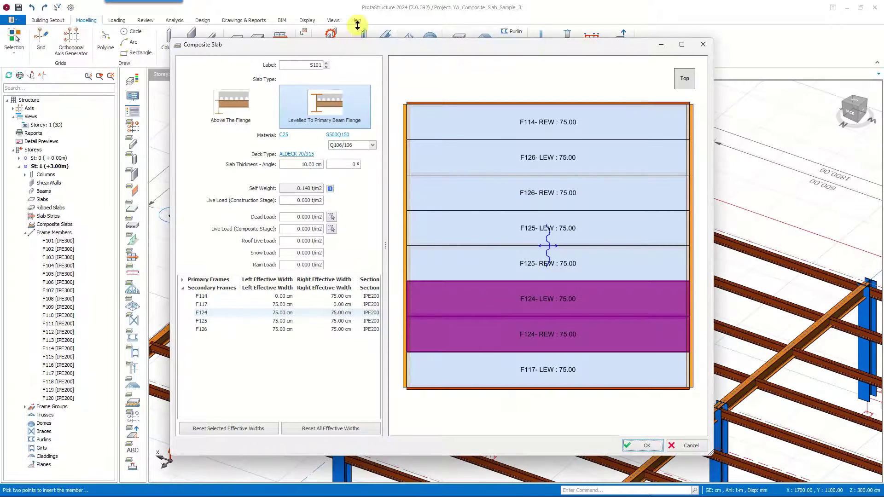
- Maximize the Composite Slab dialog and turn the slab preview from top view to an isometric 3D view
double_click(397, 45)
click(518, 99)
scroll(483, 280, down, 2)
middle_drag(482, 280, 617, 304)
click(618, 304)
scroll(547, 252, down, 2)
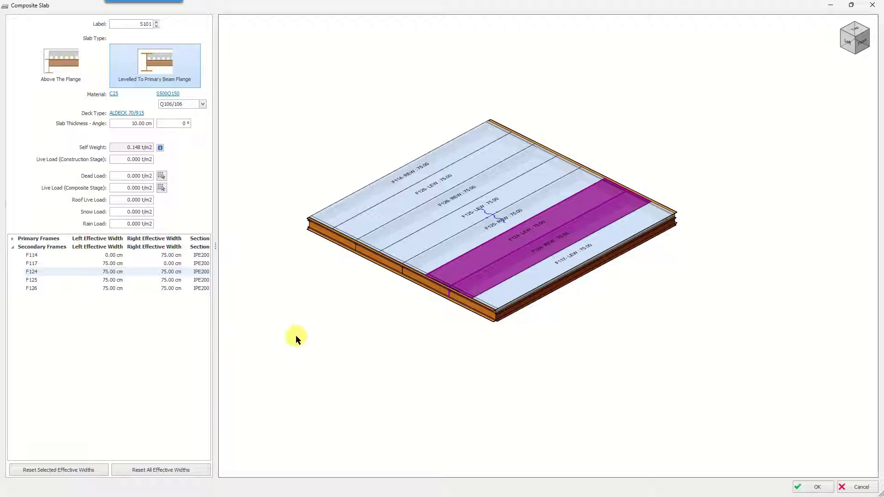
- Examine how the slab sits against the beam flanges at the corner and which strips form the secondary beams' effective widths
scroll(414, 290, up, 4)
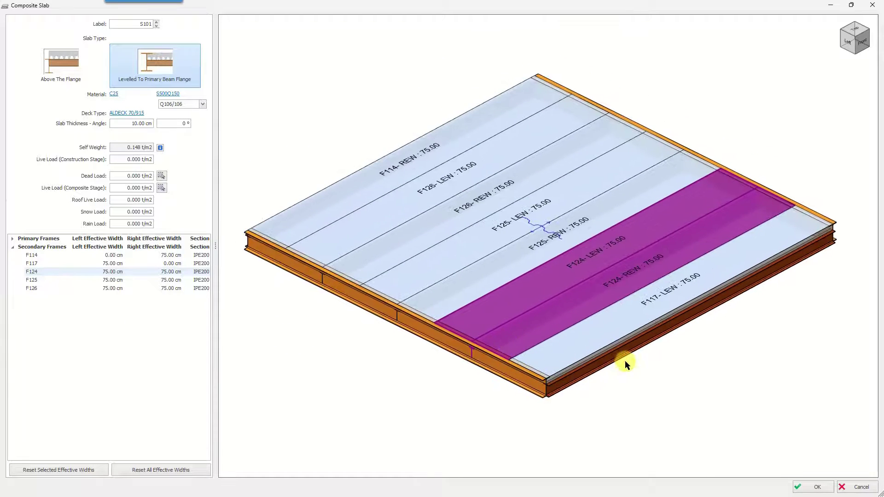
scroll(611, 374, up, 4)
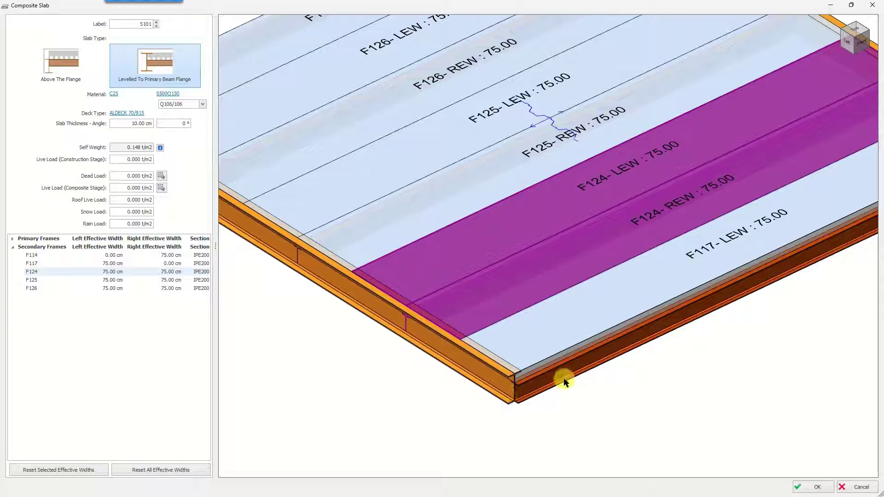
scroll(521, 374, up, 4)
scroll(527, 369, down, 8)
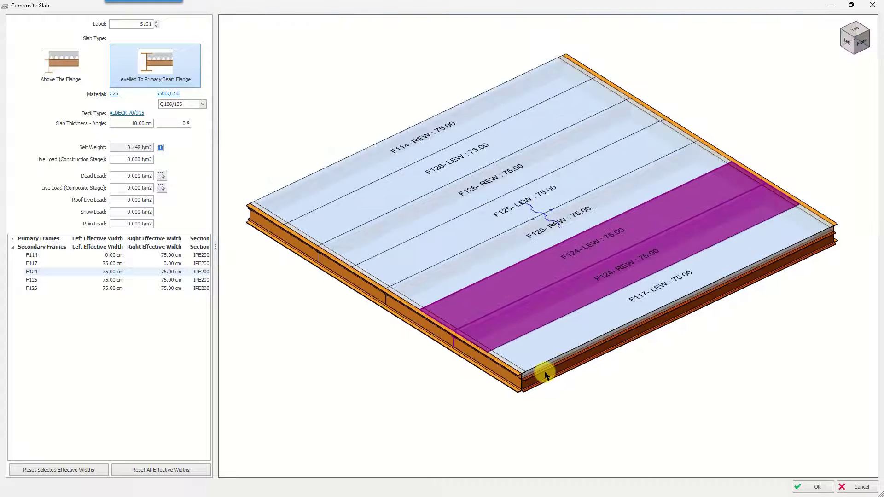
middle_drag(602, 371, 560, 338)
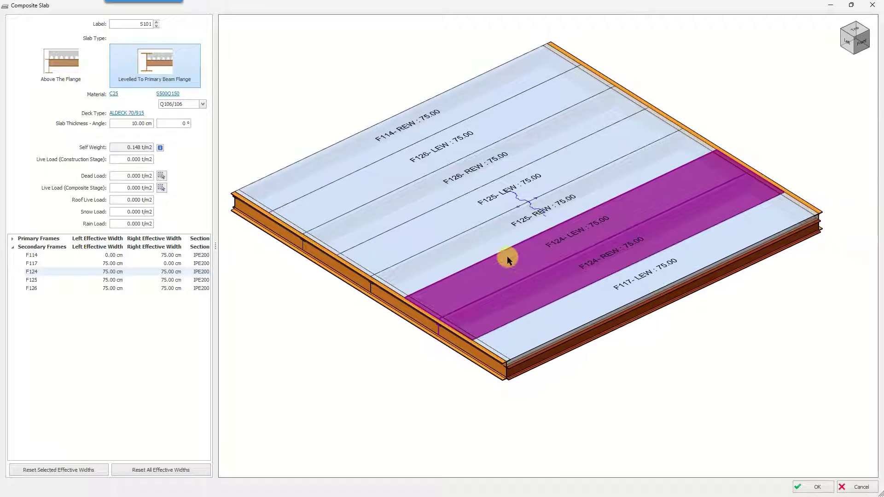
click(462, 259)
click(391, 198)
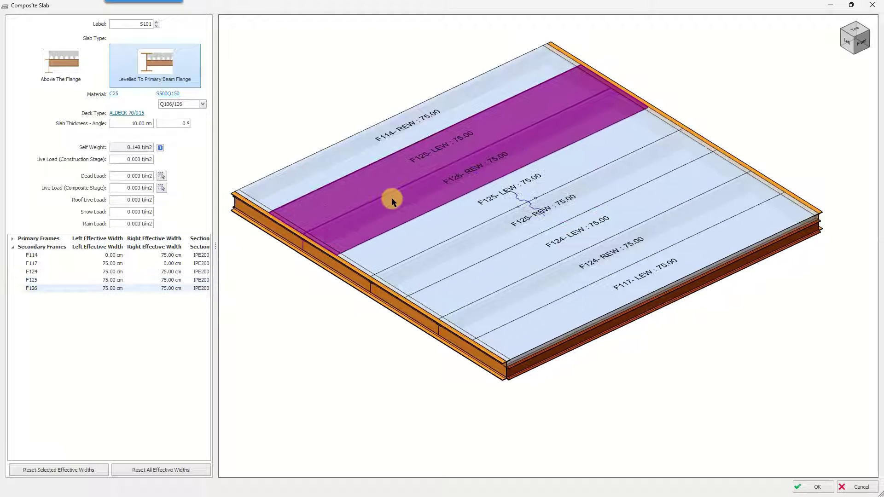
middle_drag(600, 341, 617, 351)
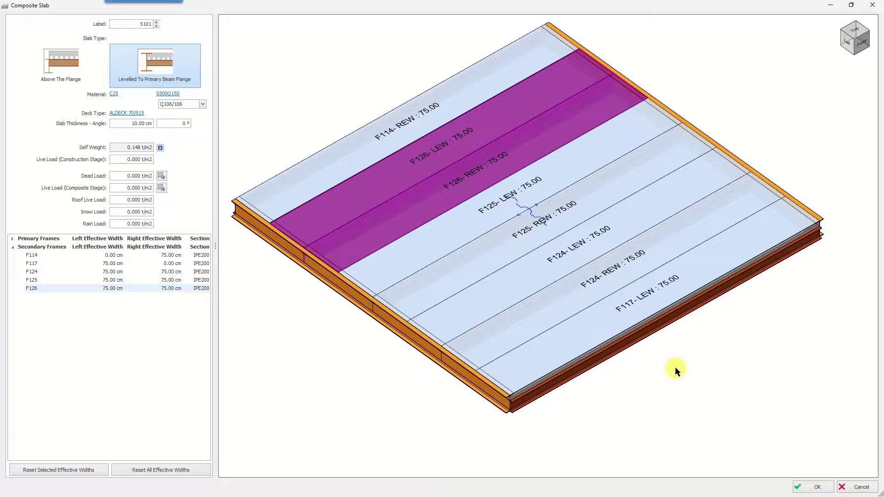
middle_drag(673, 367, 617, 374)
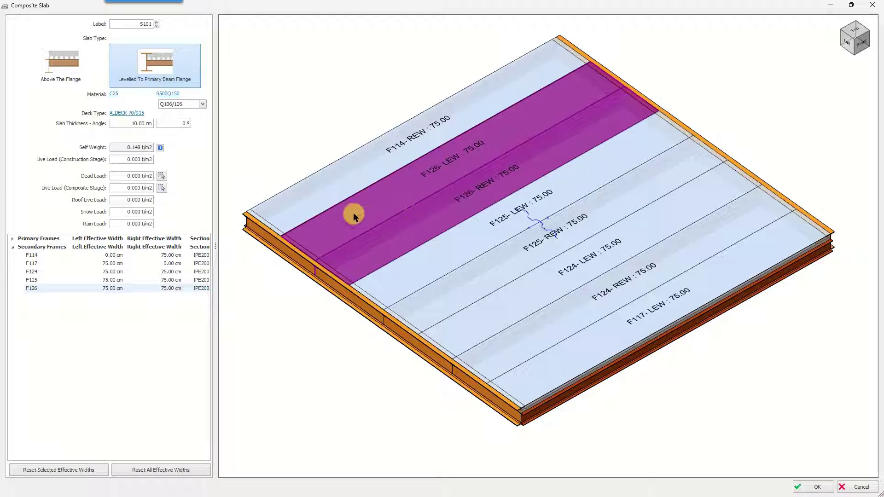
- Try left effective widths of 50 cm for secondary frames F124 and F125, and reset all effective widths
click(106, 272)
click(107, 273)
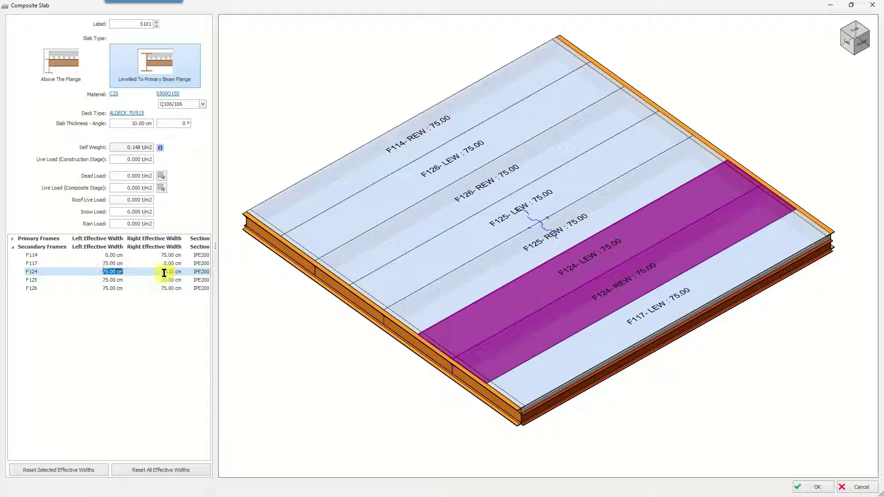
text(50)
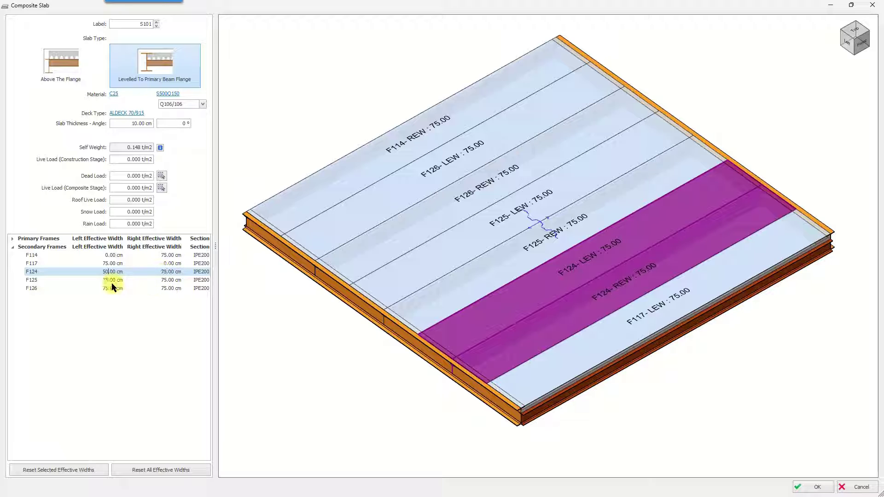
click(112, 280)
text(50)
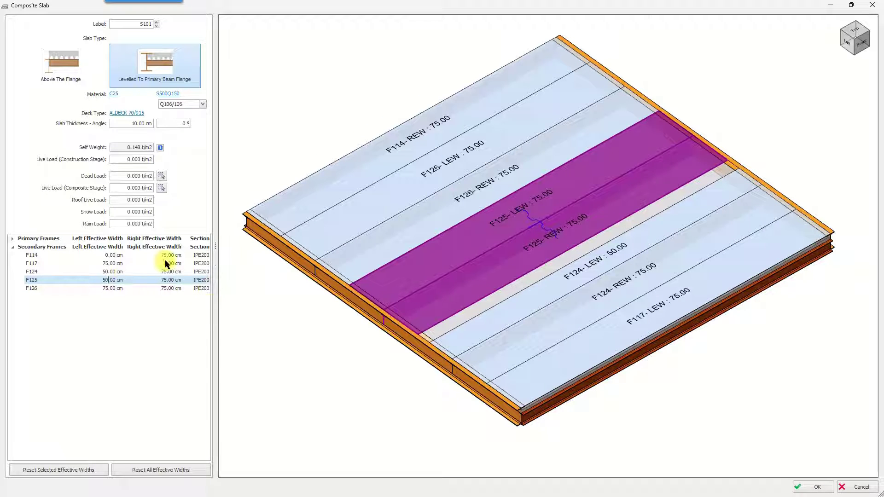
click(102, 289)
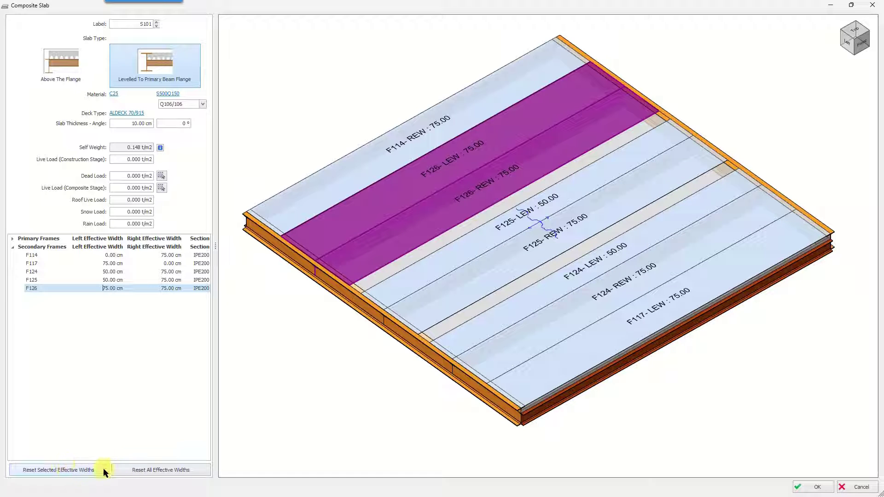
click(151, 470)
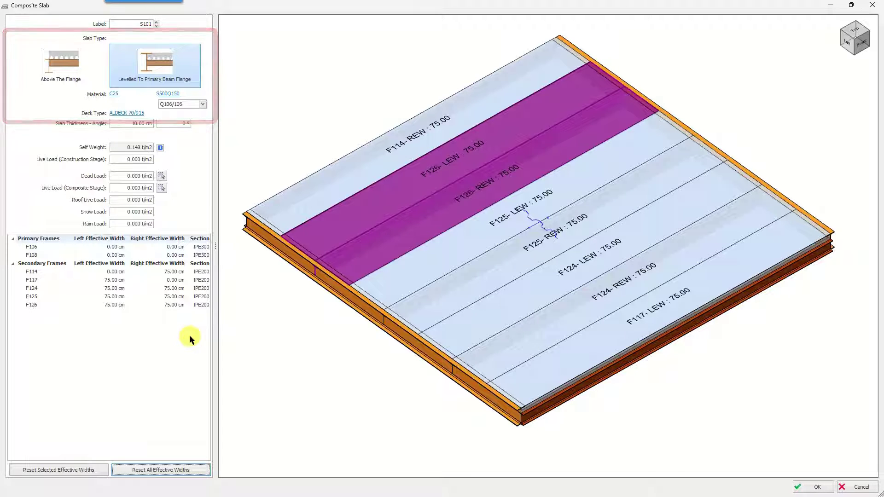
- Change the slab type to Above The Flange and examine the slab's seating at the beam corner
click(62, 59)
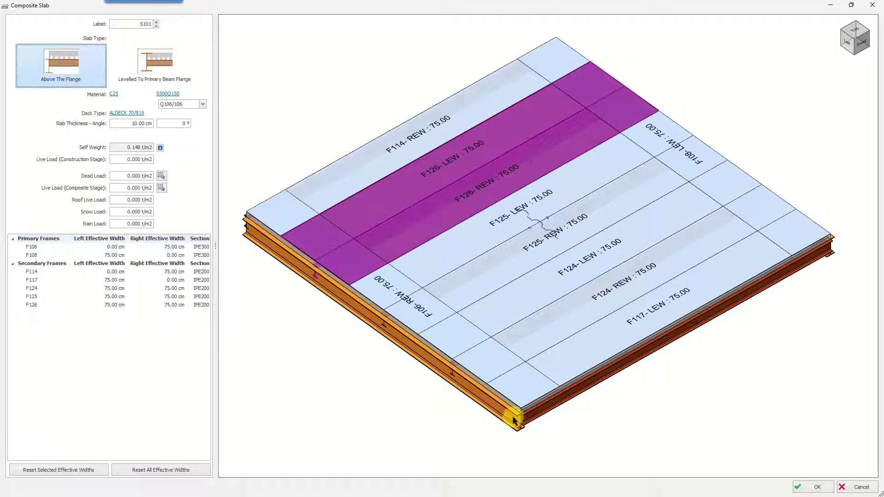
scroll(515, 419, up, 5)
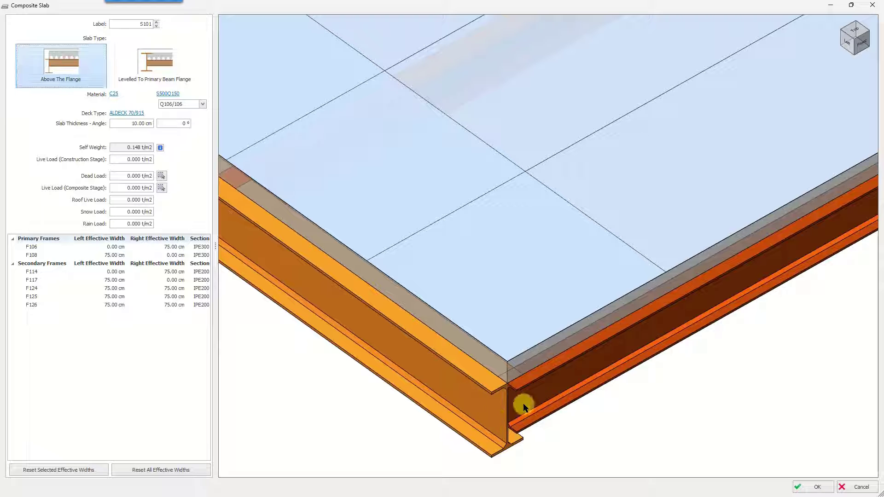
scroll(559, 398, down, 5)
scroll(549, 351, up, 3)
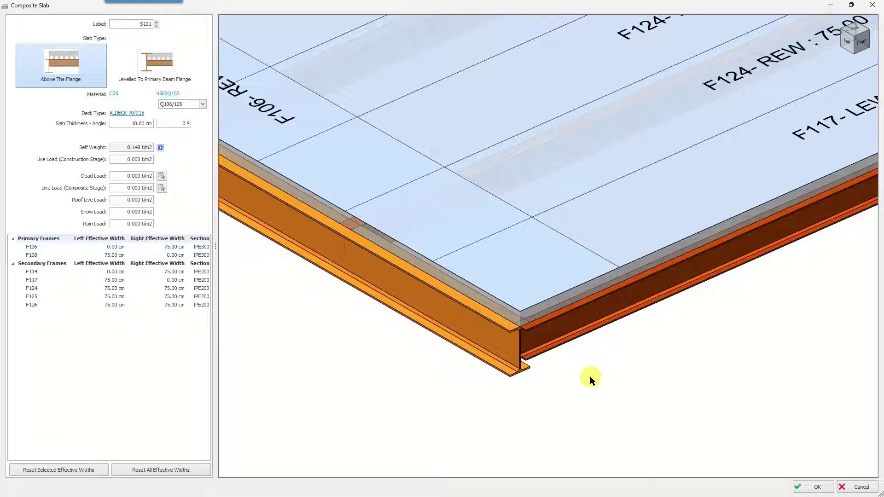
scroll(590, 377, down, 5)
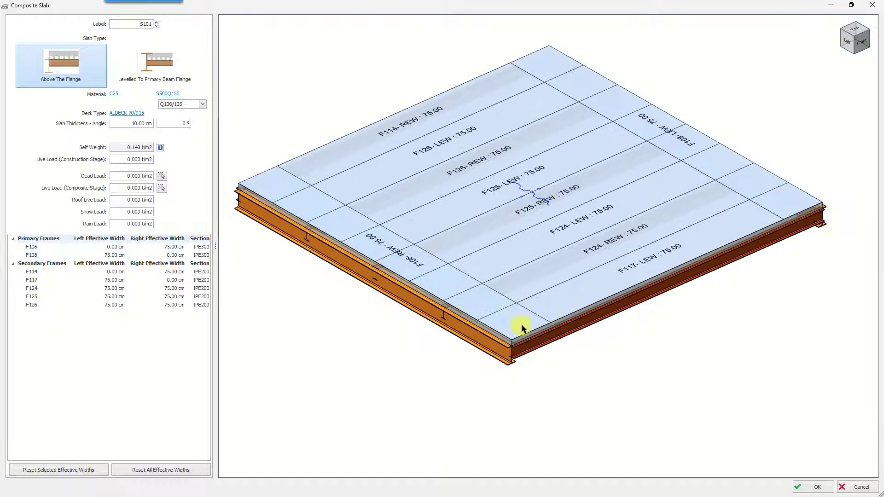
- Inspect the effective width strips of secondary frame F124 and the primary frames, and return the slab type to Levelled To Primary Beam Flange
click(595, 287)
click(481, 308)
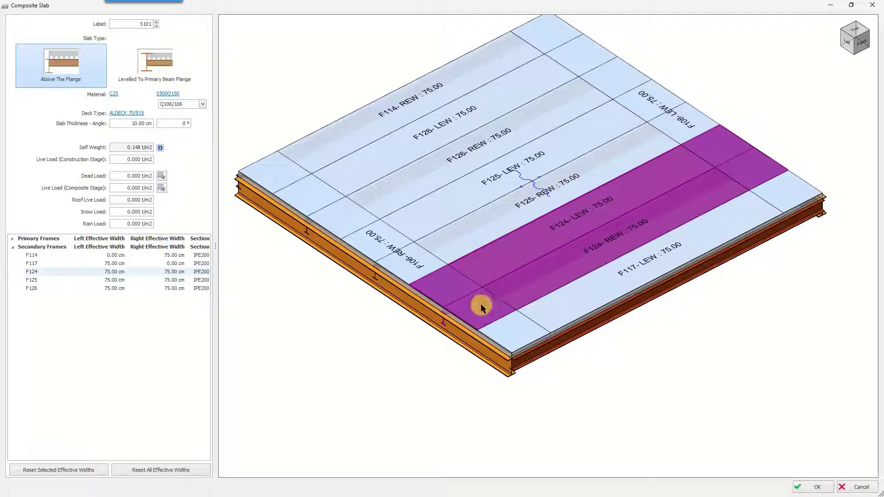
click(399, 263)
click(700, 113)
click(734, 111)
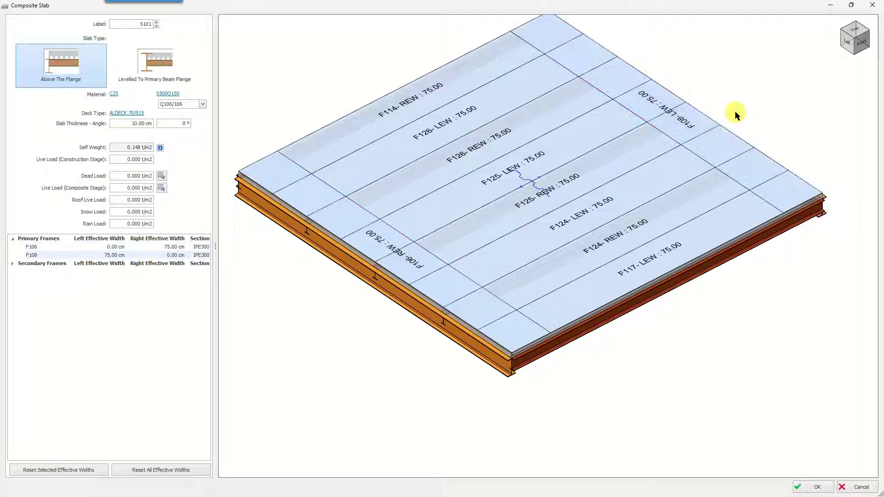
click(167, 76)
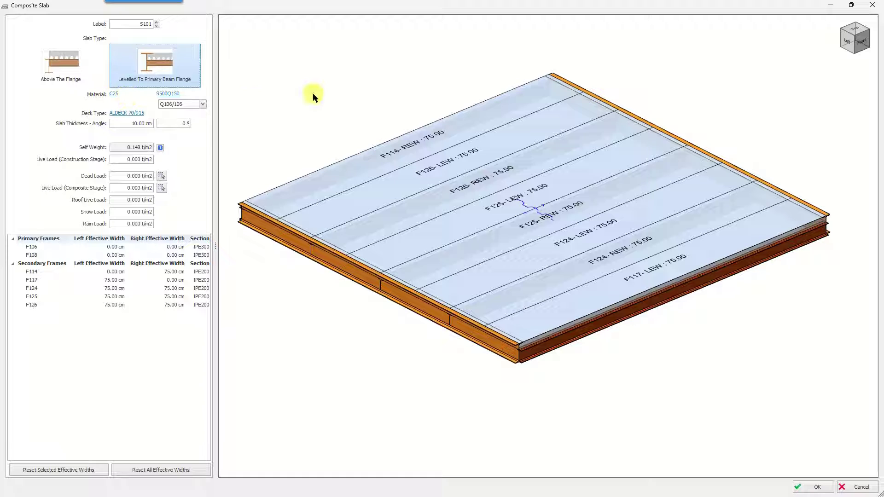
- Review the concrete and rebar material properties and the mesh options, keeping C25, S500Q150 and Q106/106 for the slab
click(114, 94)
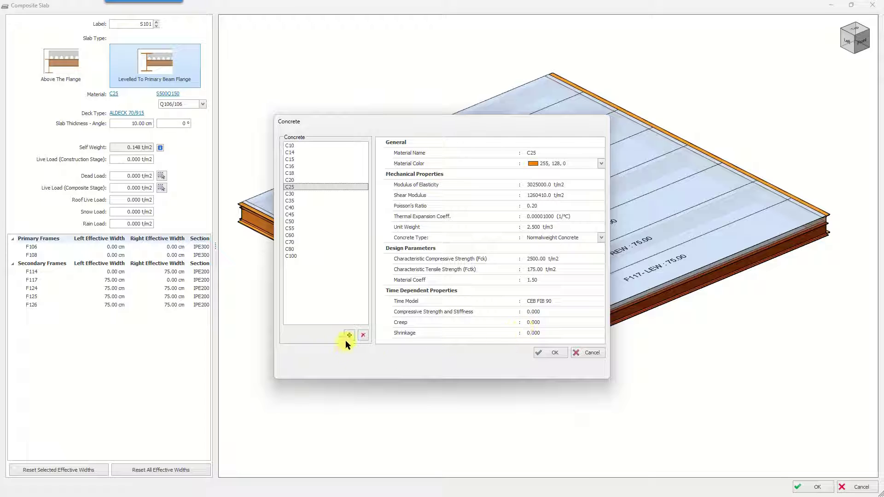
click(562, 352)
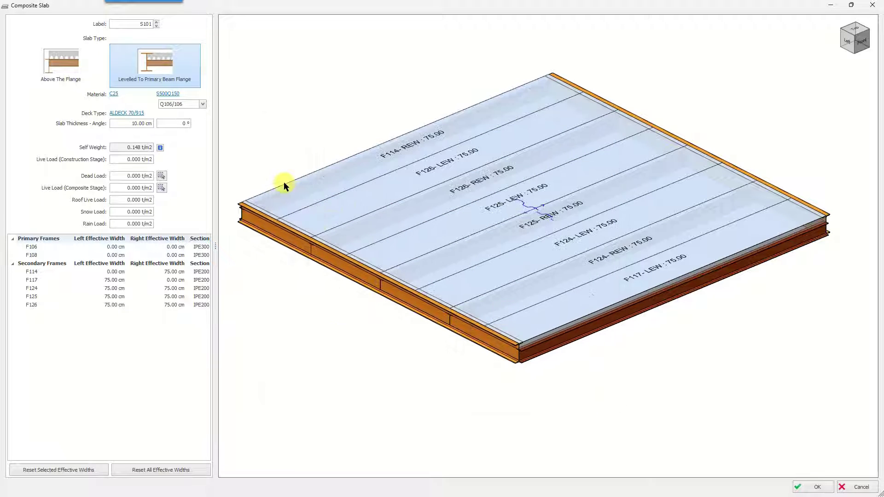
click(172, 94)
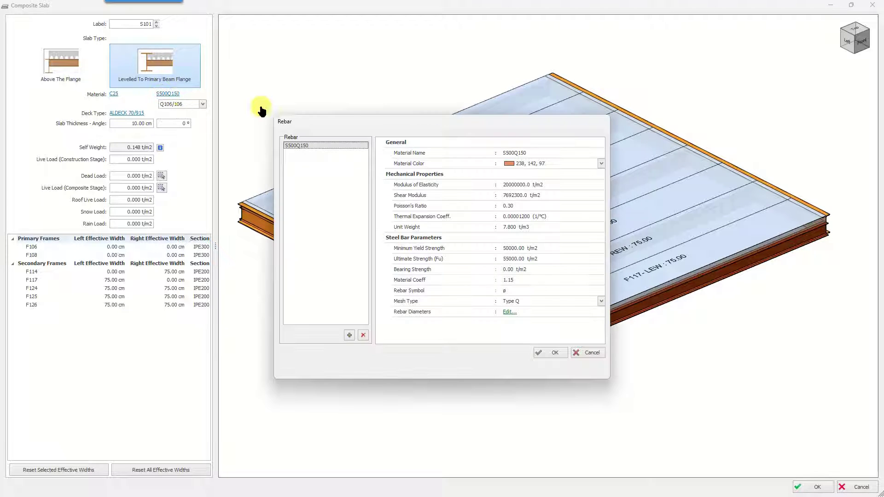
drag(374, 122, 419, 113)
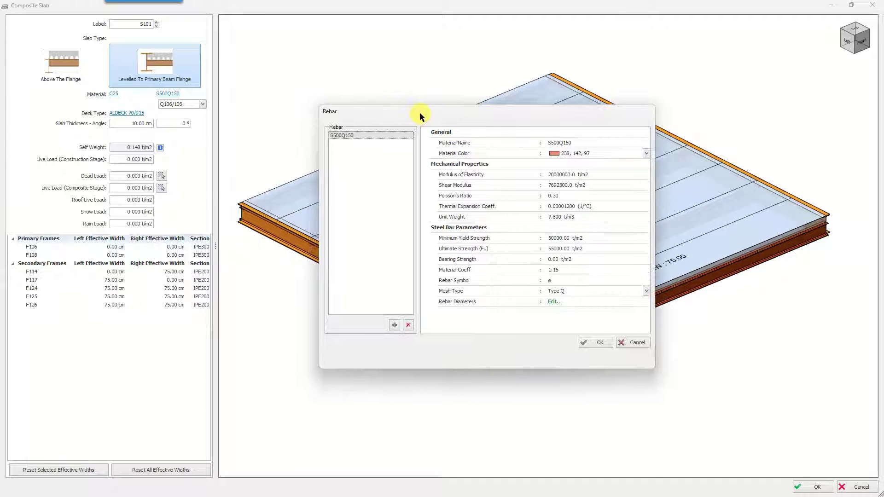
click(636, 343)
click(203, 105)
mouse_move(203, 123)
mouse_down()
mouse_move(198, 148)
mouse_move(199, 119)
mouse_up()
click(227, 115)
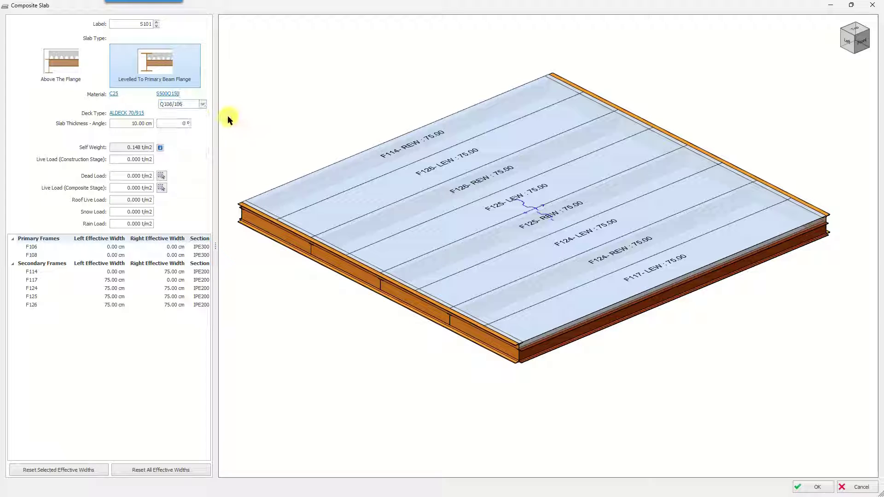
- Set the slab's deck type to ALDECK 50/980 with a panel thickness of 0.5 cm
click(128, 115)
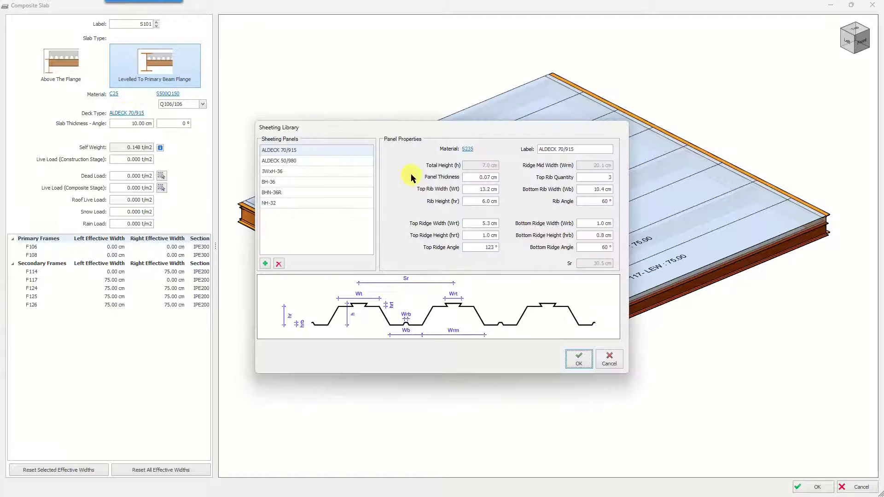
click(327, 162)
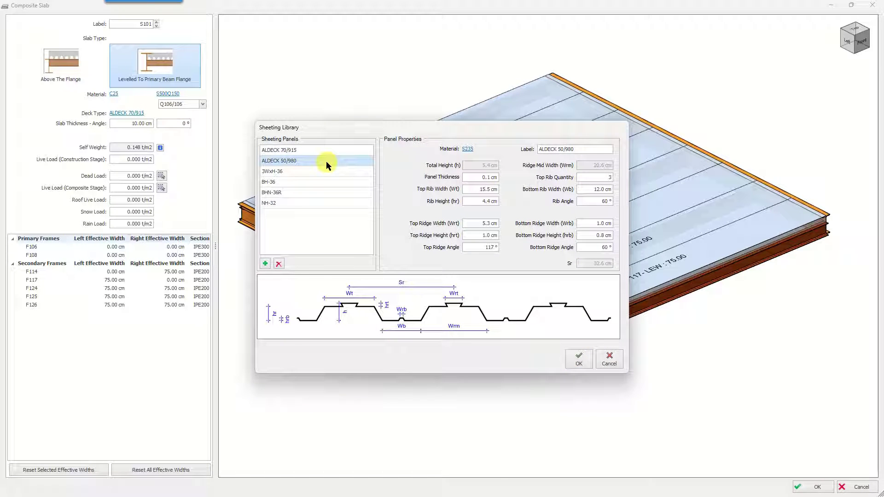
click(489, 177)
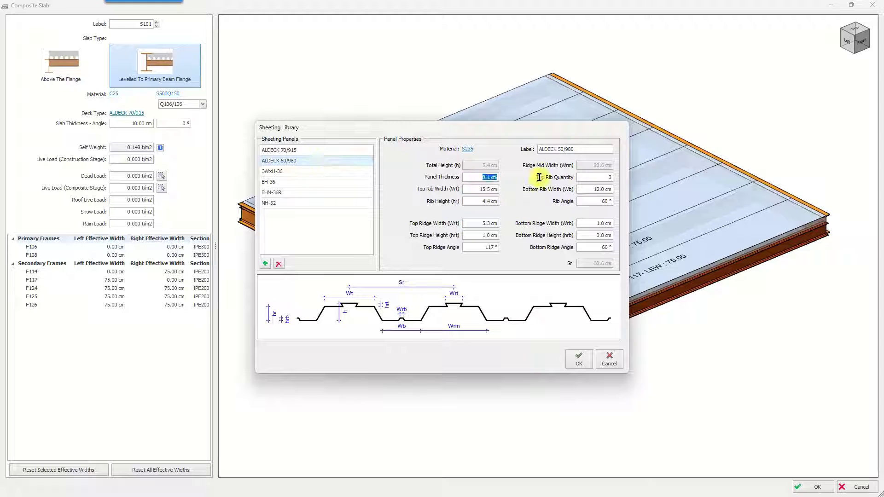
text(0.5)
click(579, 358)
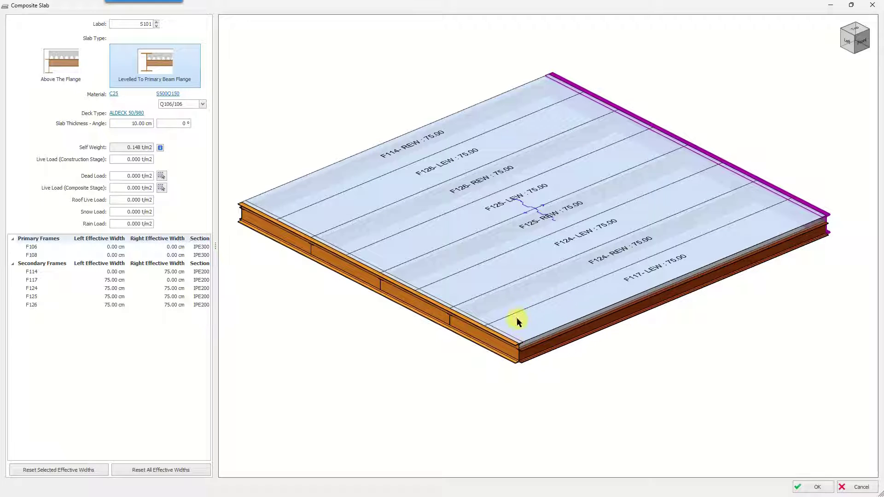
- Set the composite slab's thickness to 12 cm
scroll(524, 353, up, 5)
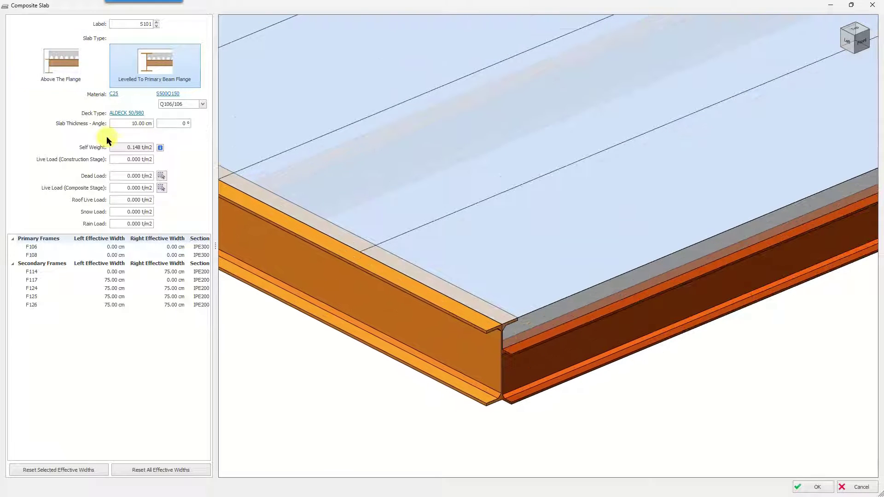
click(128, 123)
scroll(559, 399, down, 1)
scroll(651, 353, down, 4)
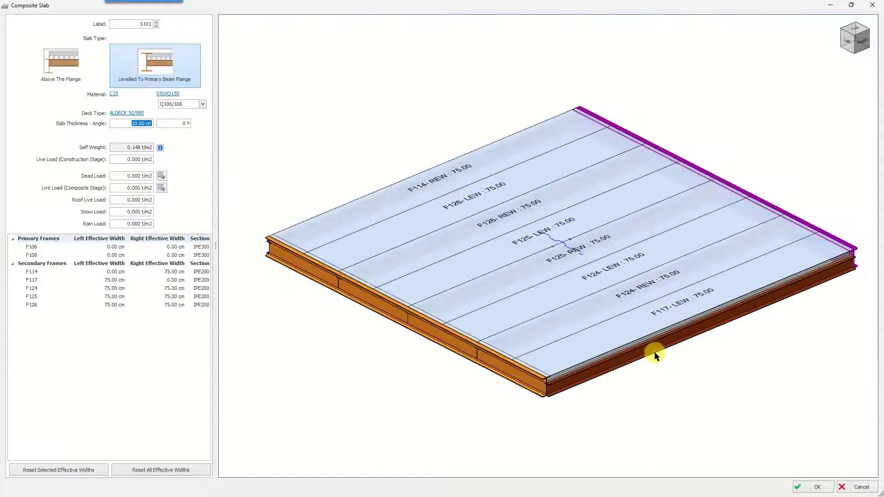
scroll(627, 366, up, 3)
scroll(599, 387, down, 1)
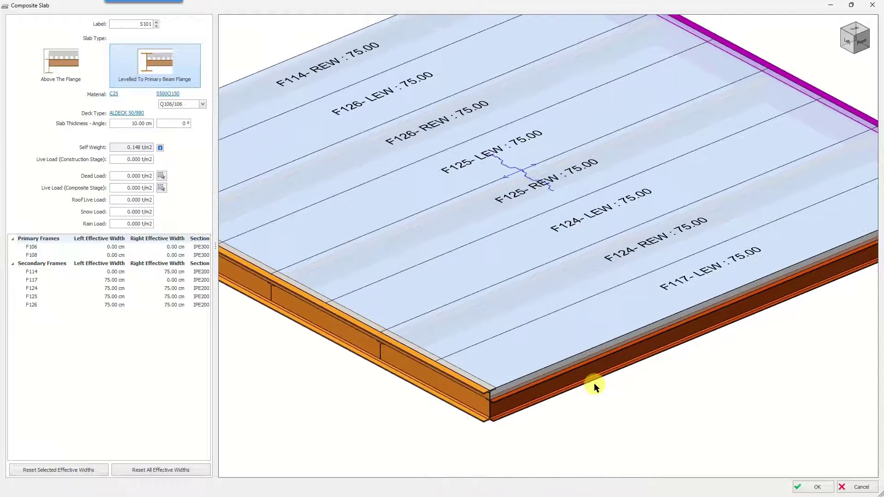
scroll(638, 398, up, 1)
scroll(622, 384, up, 2)
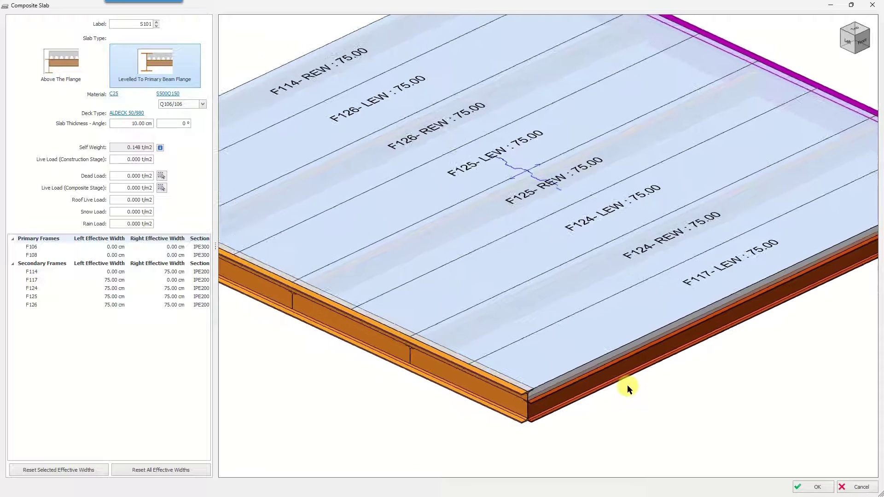
click(126, 121)
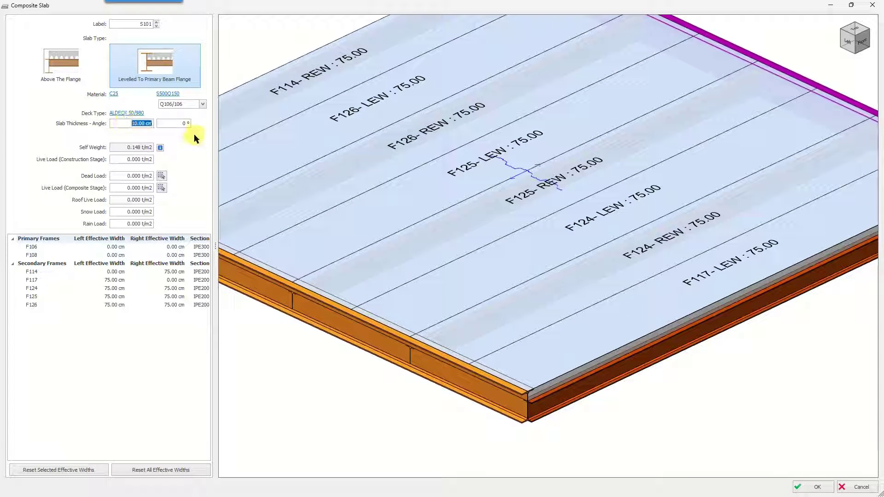
text(12)
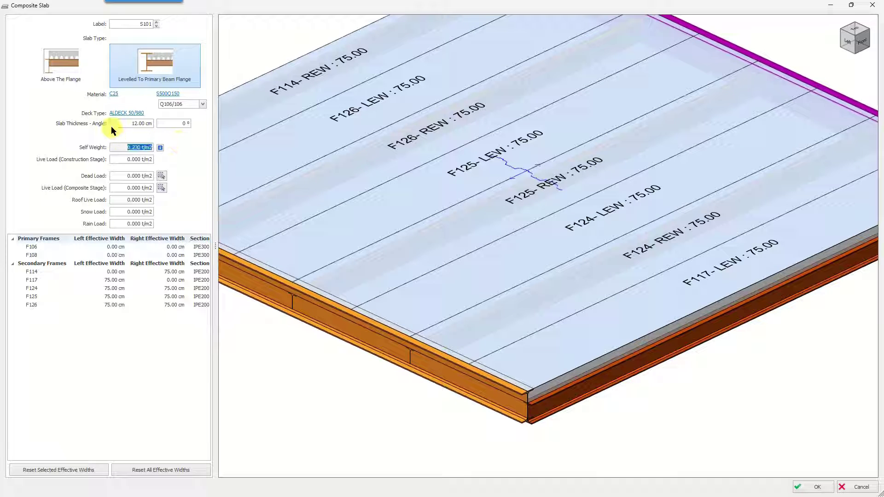
click(150, 125)
click(118, 147)
- Examine the deck direction symbol at the slab's centre and set the slab angle to 90°
scroll(522, 176, up, 3)
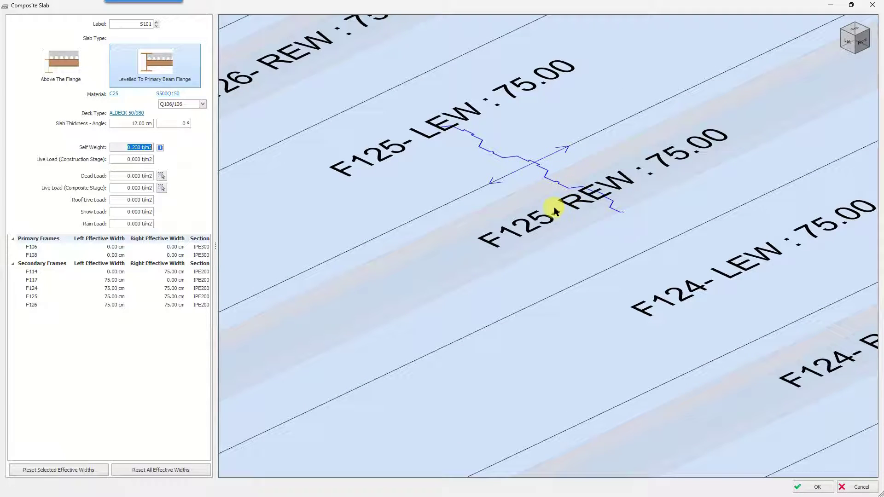
scroll(554, 210, down, 3)
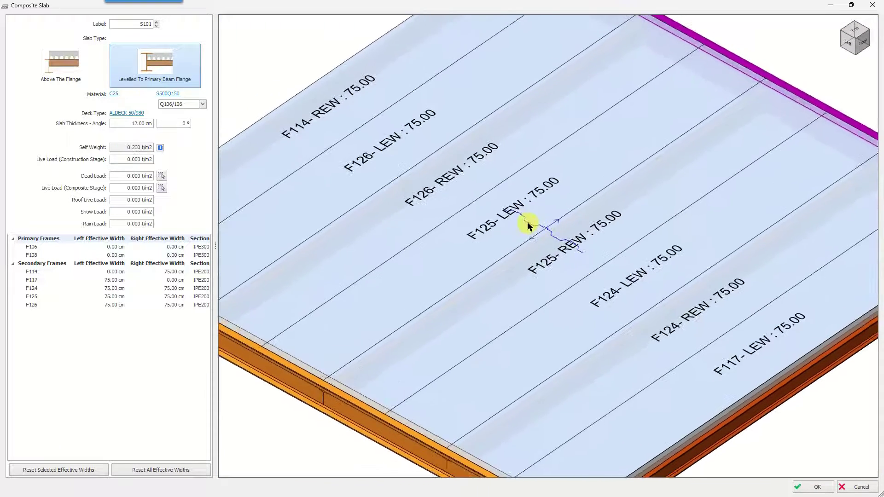
scroll(523, 225, up, 5)
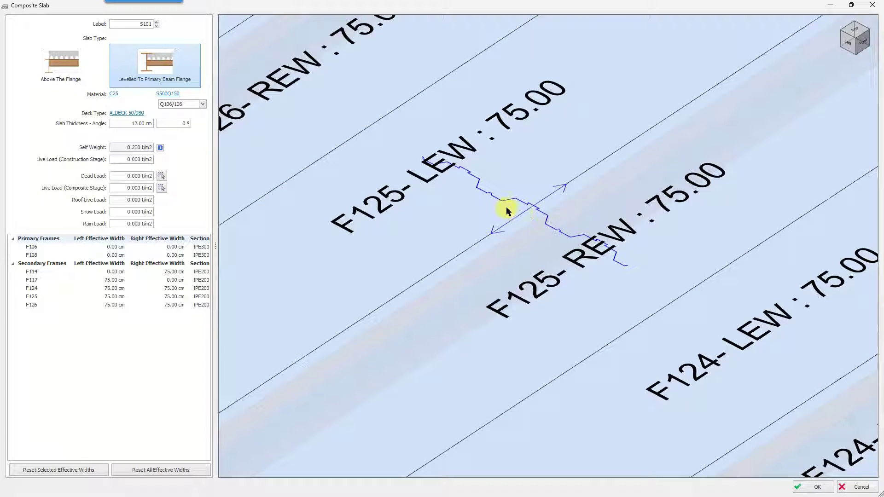
scroll(541, 220, down, 4)
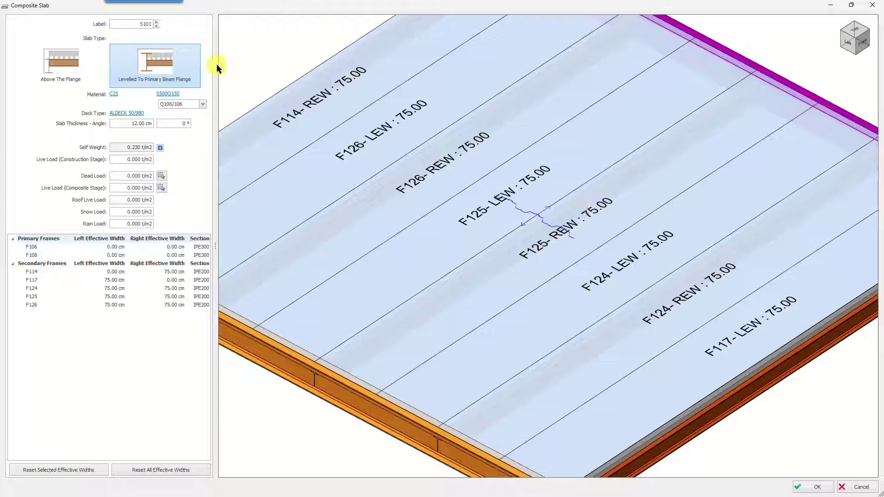
click(180, 123)
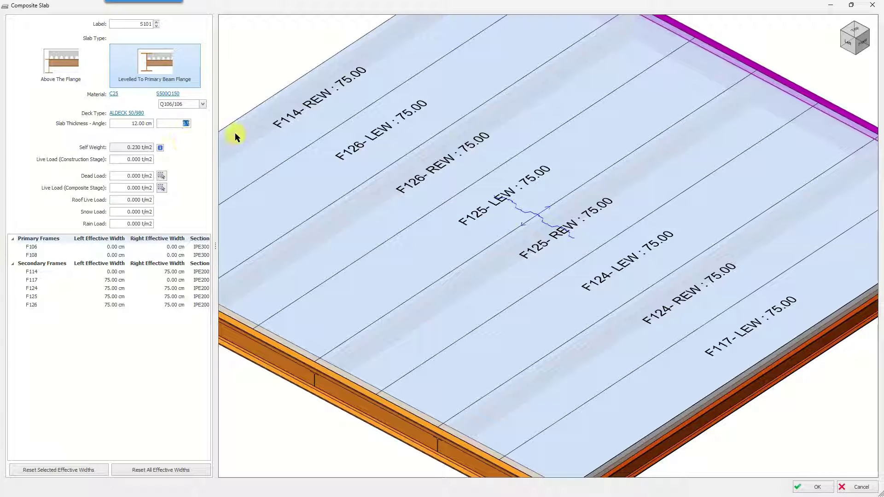
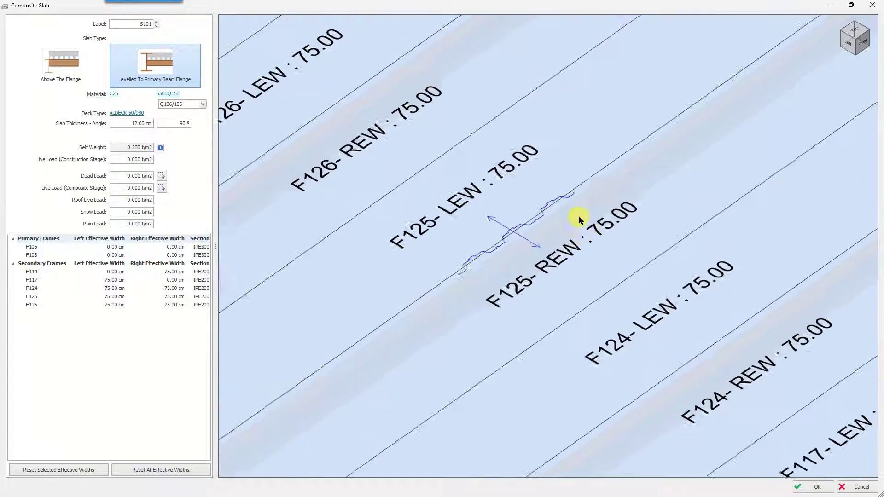
scroll(576, 214, down, 4)
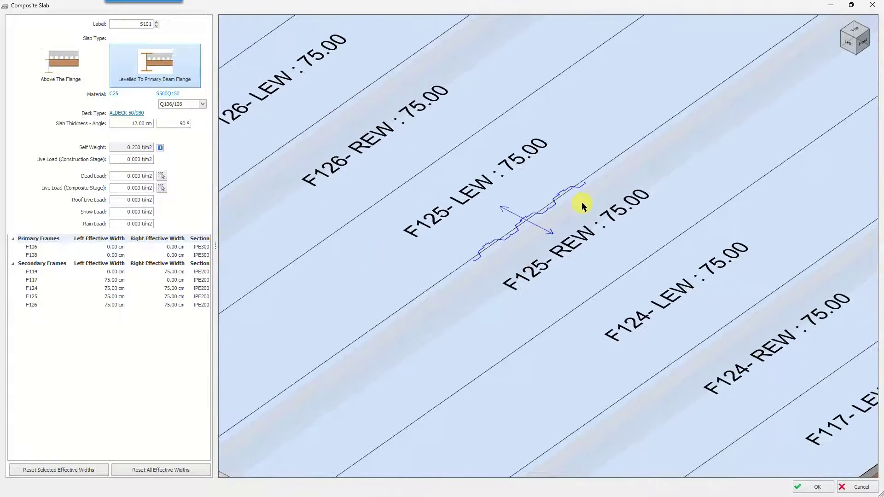
scroll(581, 217, down, 4)
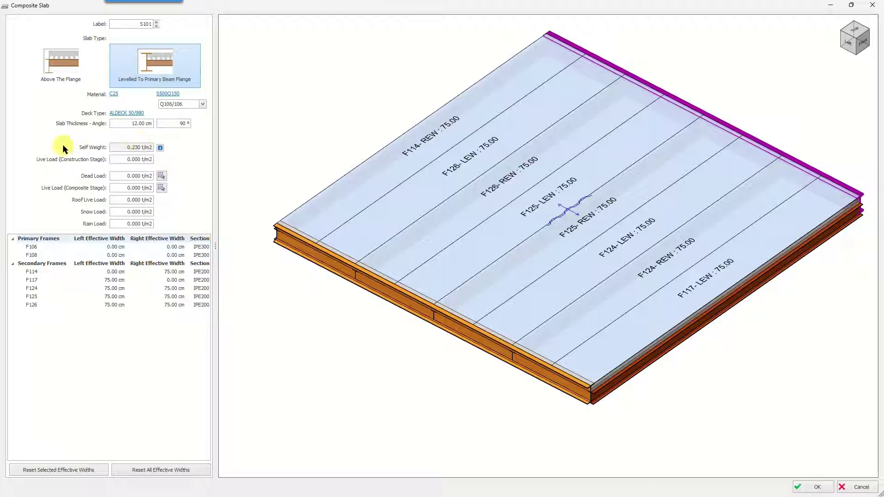
- Read the note on what the slab's self weight includes and set the construction-stage live load to 0.050 t/m2
drag(118, 146, 153, 147)
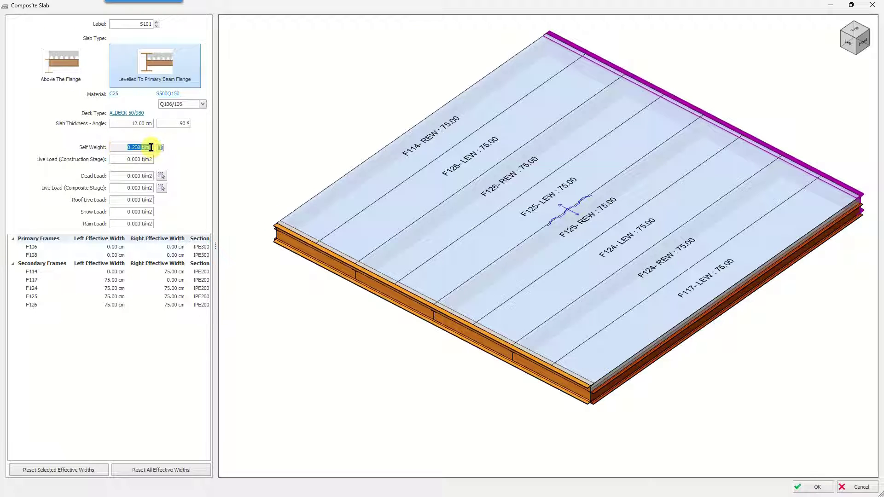
click(160, 148)
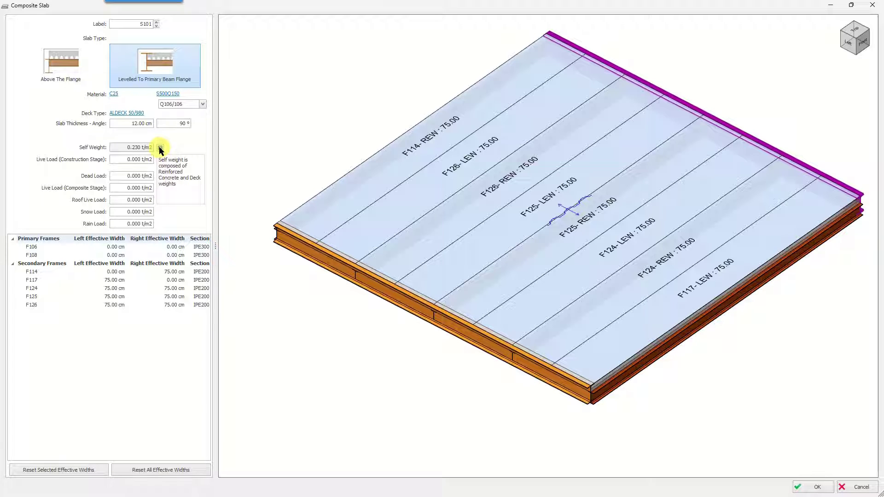
click(117, 159)
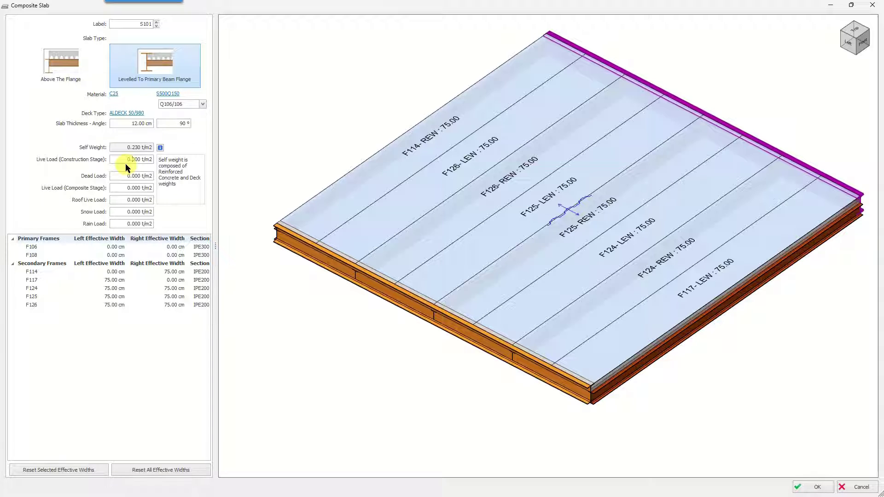
drag(150, 162, 128, 160)
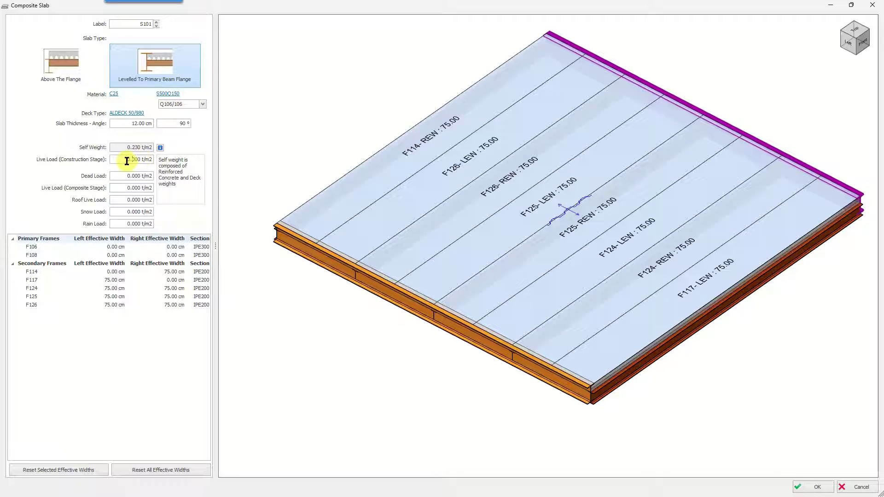
key(Left)
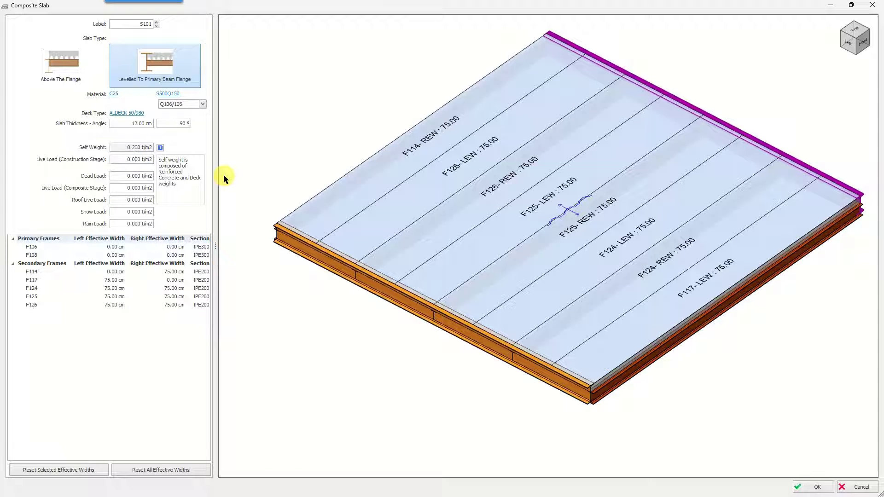
text(0.05)
key(Tab)
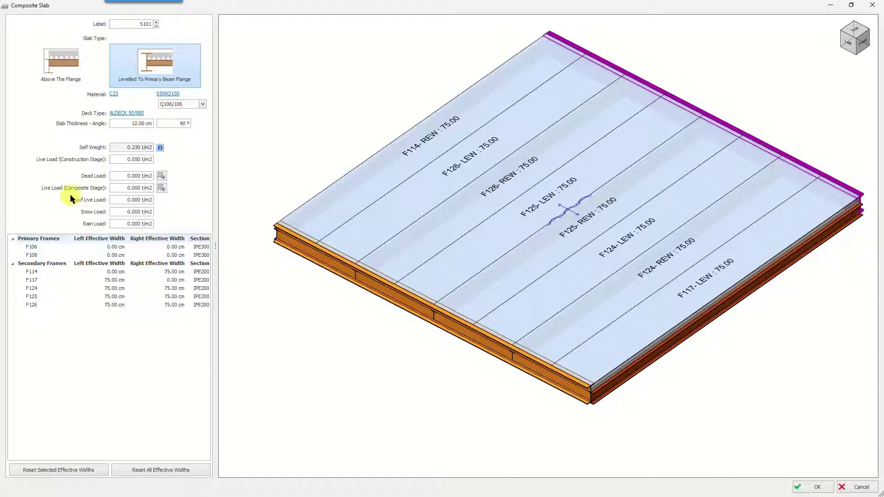
- Set the slab's dead load to 0.050 t/m2
click(130, 176)
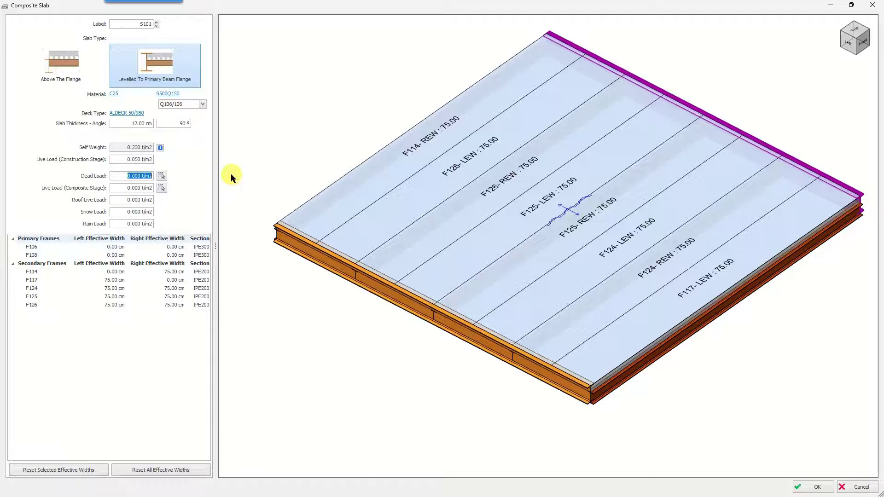
text(.05)
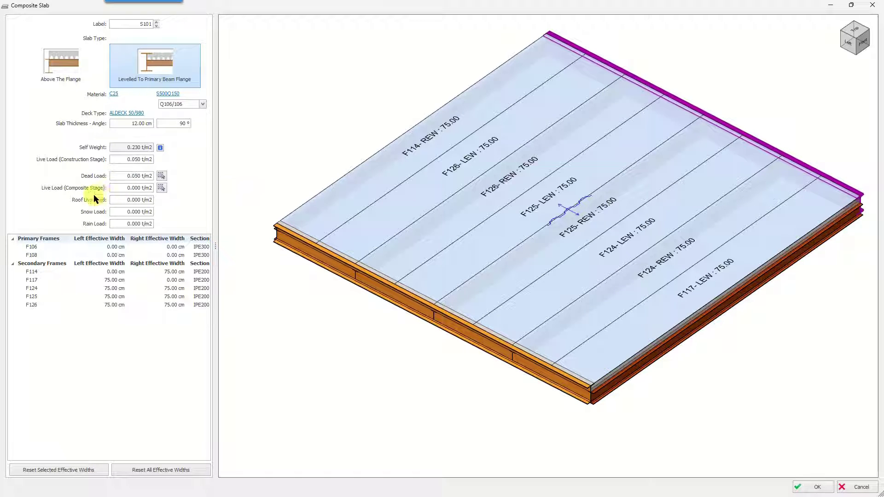
click(118, 187)
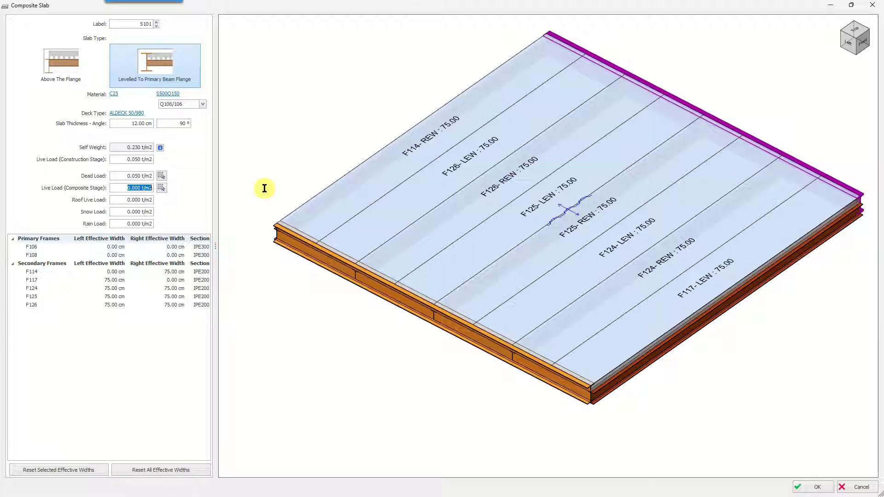
- Assign the Room preset as the slab's dead load and RESIDENCE / TERRACE / ROOM as its composite-stage live load
click(161, 176)
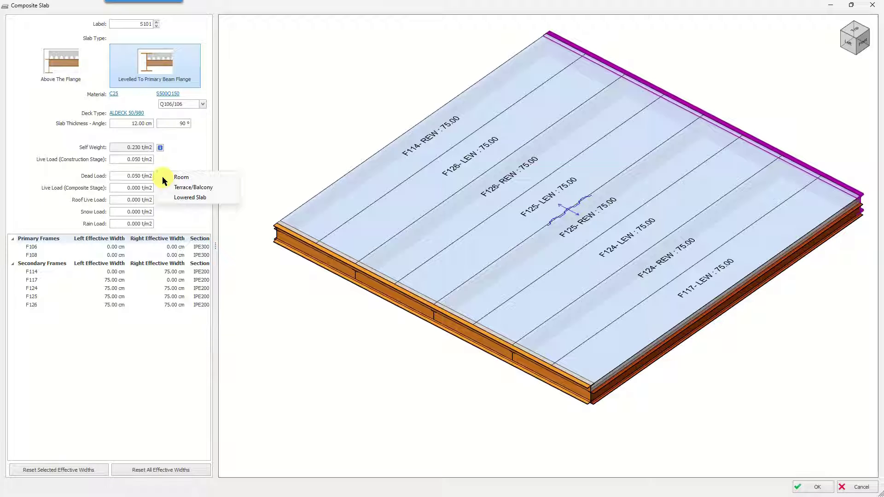
click(185, 179)
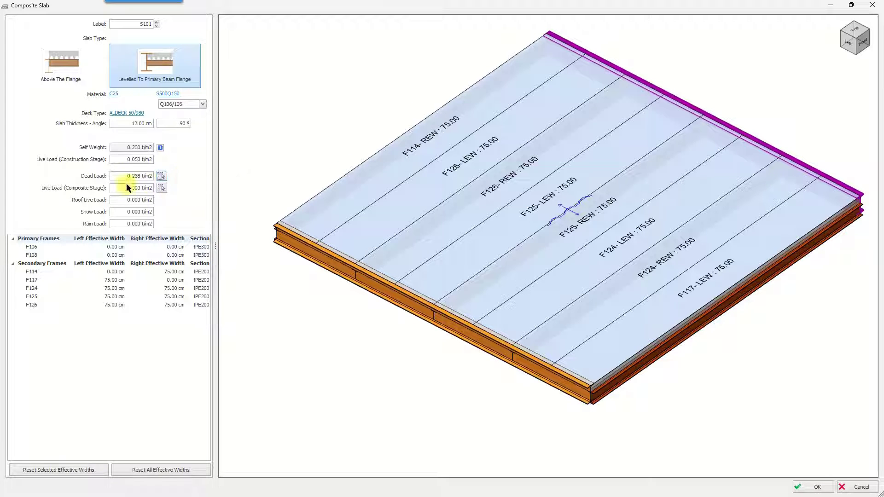
click(162, 188)
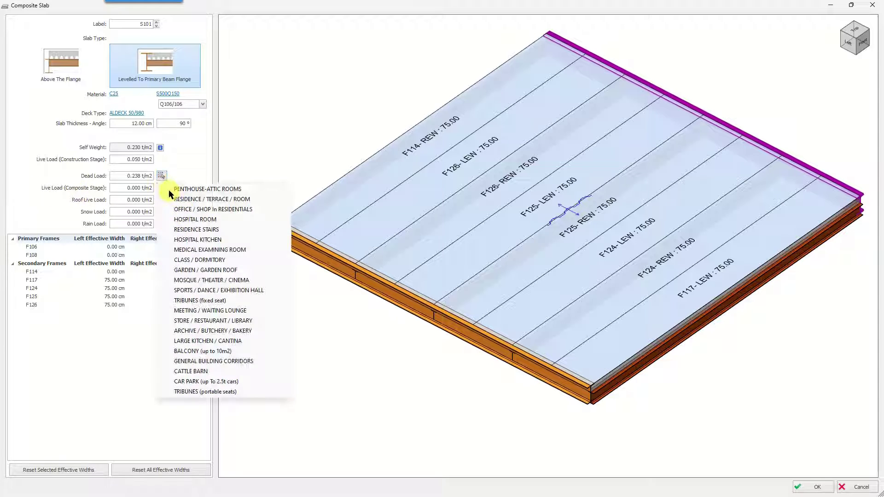
click(208, 199)
drag(127, 189, 153, 189)
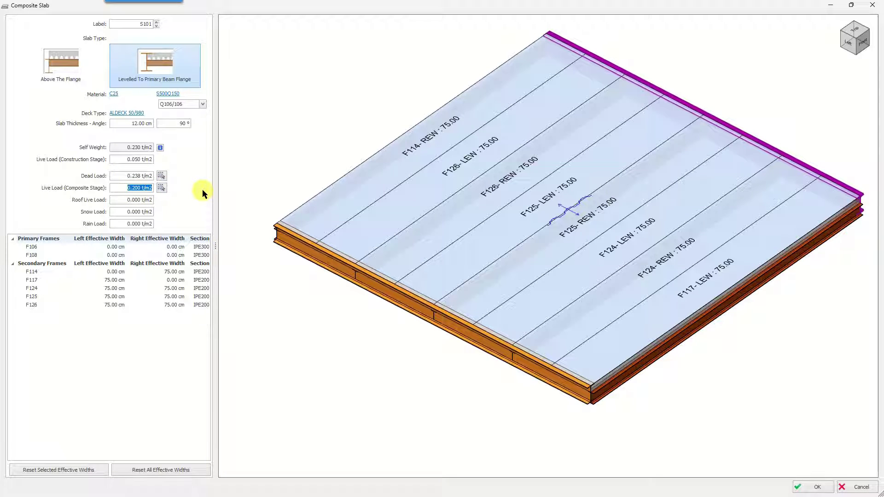
- Go through the roof live, snow and rain loads, accept the composite slab's settings and deselect the slab
click(122, 200)
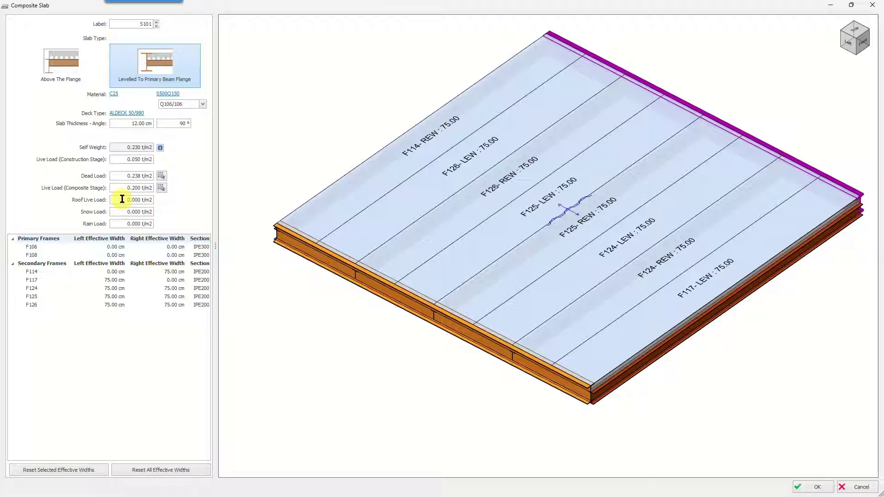
drag(127, 212, 152, 213)
key(Tab)
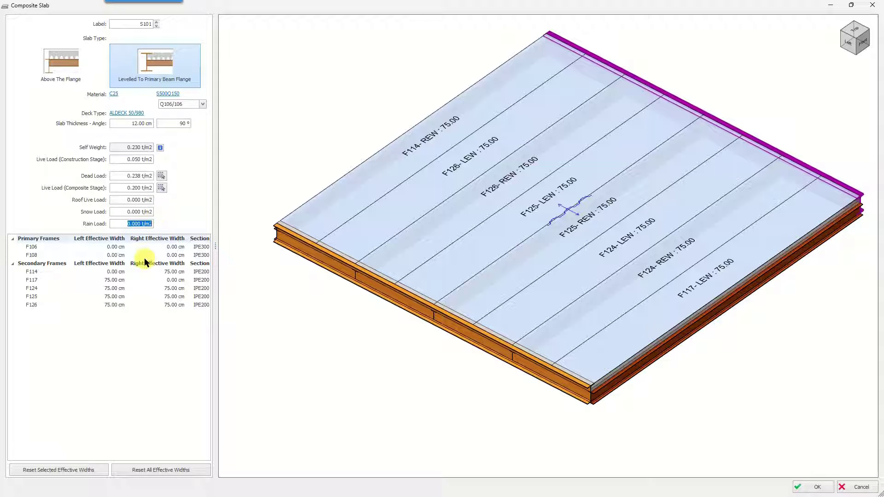
click(816, 486)
middle_drag(467, 186, 466, 250)
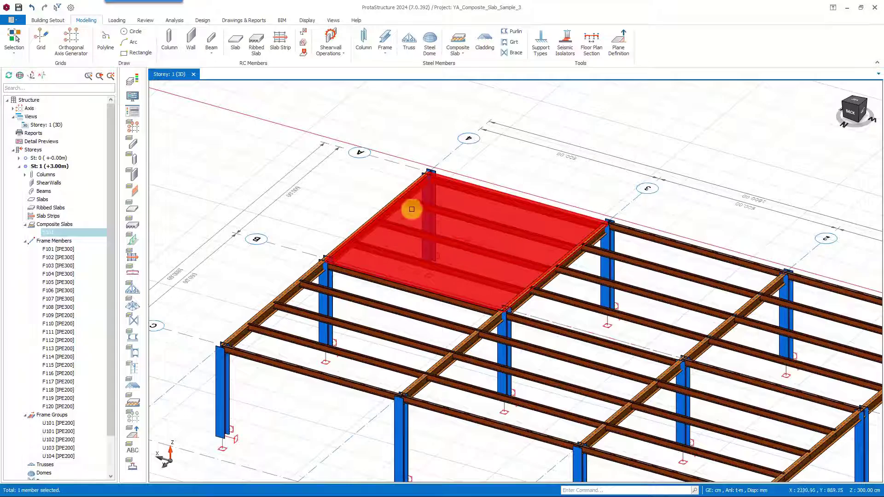
key(Escape)
- Examine the slab's deck direction symbol in the 3D model and its seating against the beams at the column corner
scroll(467, 249, up, 3)
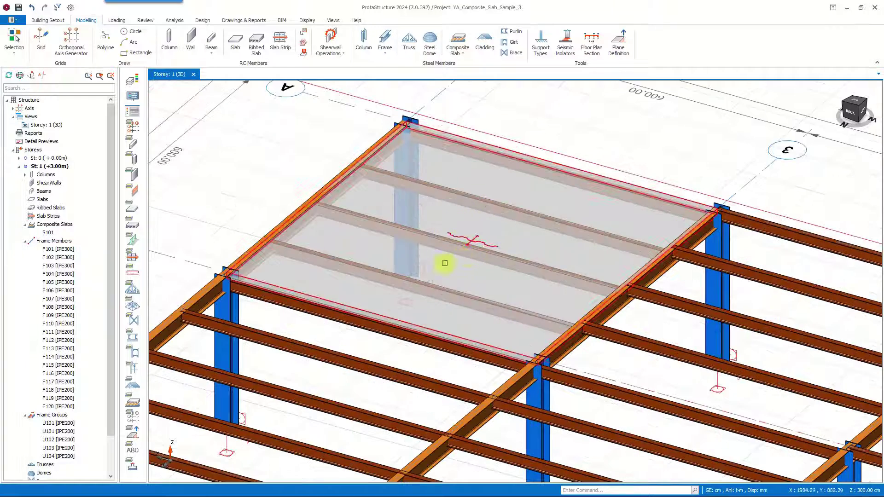
scroll(477, 262, up, 5)
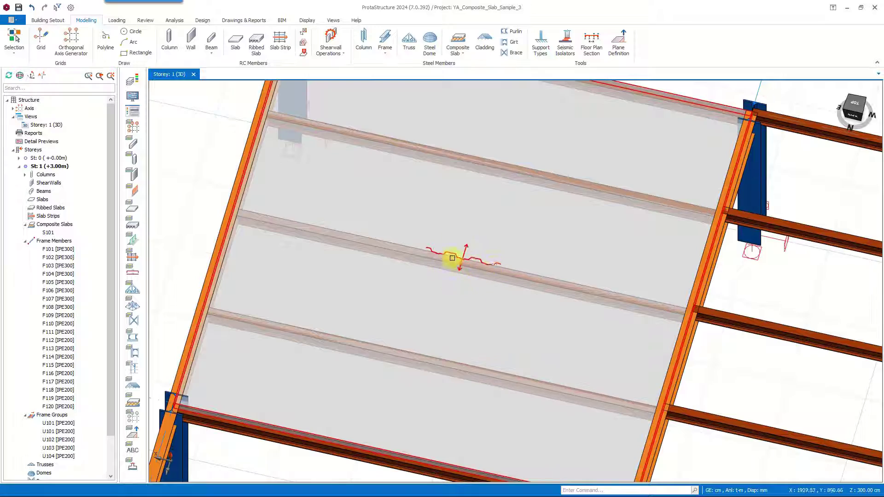
scroll(458, 257, up, 3)
scroll(444, 310, down, 5)
mouse_move(460, 324)
middle_down()
mouse_move(482, 324)
mouse_move(482, 313)
mouse_move(227, 184)
middle_up()
scroll(336, 250, up, 6)
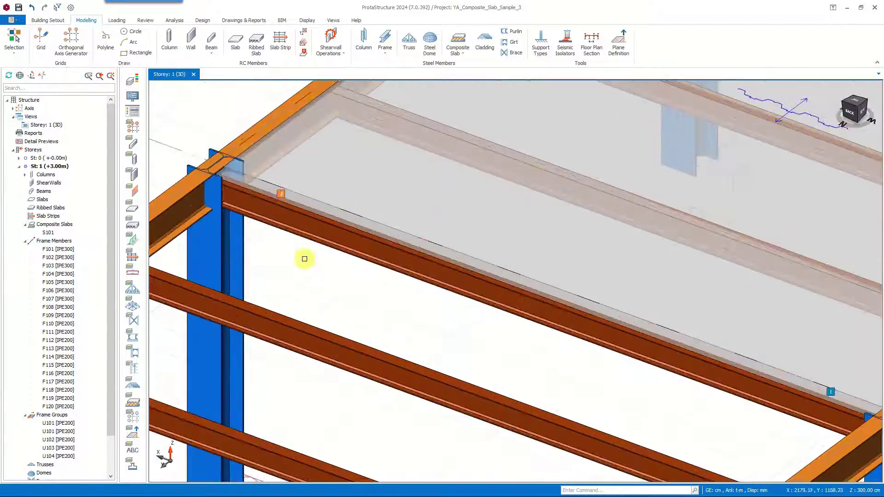
scroll(244, 252, up, 2)
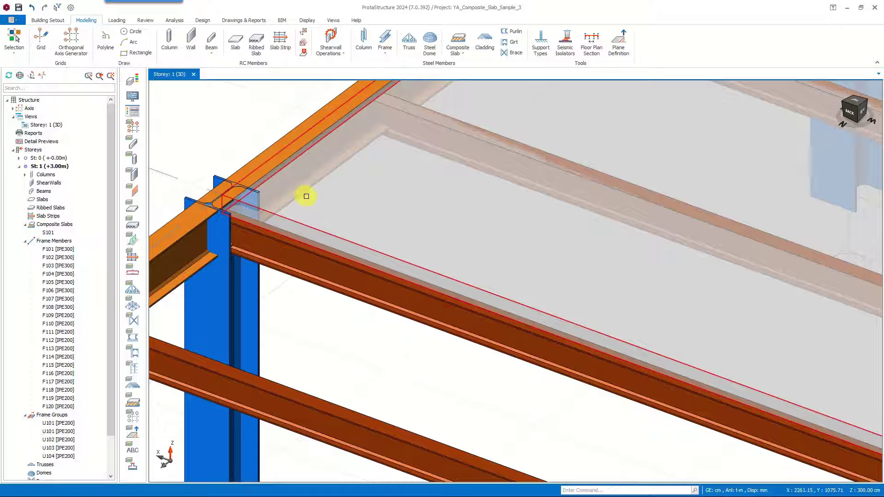
scroll(248, 194, down, 1)
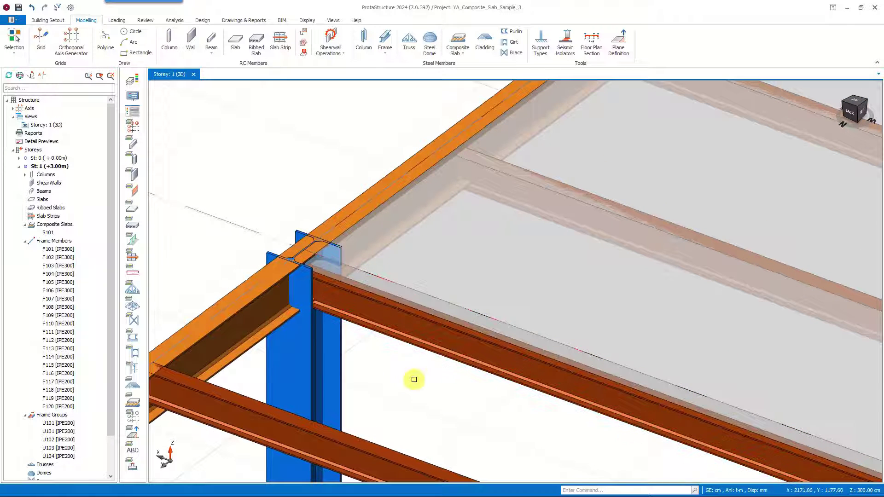
- Inspect the physical in-plane offset of the secondary composite beam along the slab's edge, leaving its properties unchanged
click(427, 258)
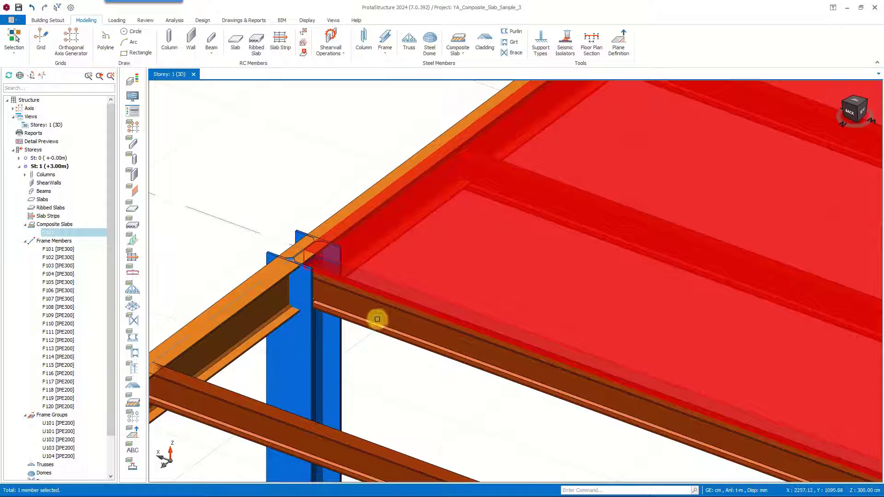
middle_drag(405, 381, 398, 288)
double_click(398, 288)
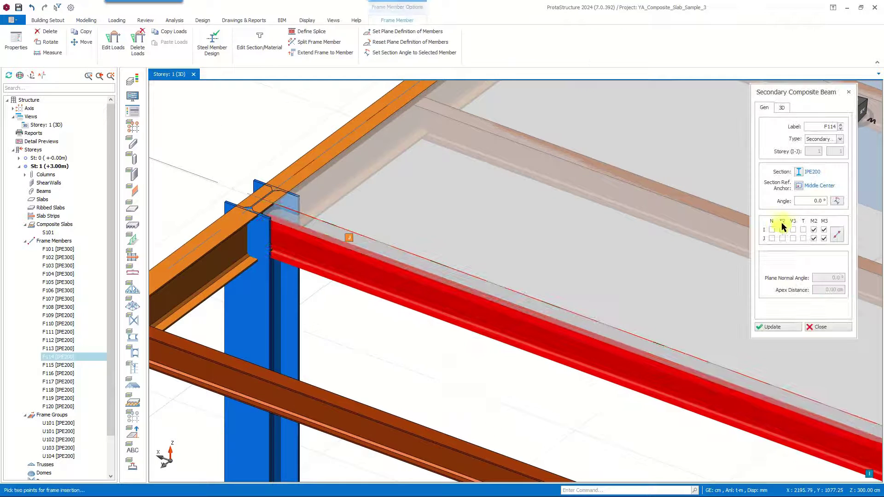
click(781, 108)
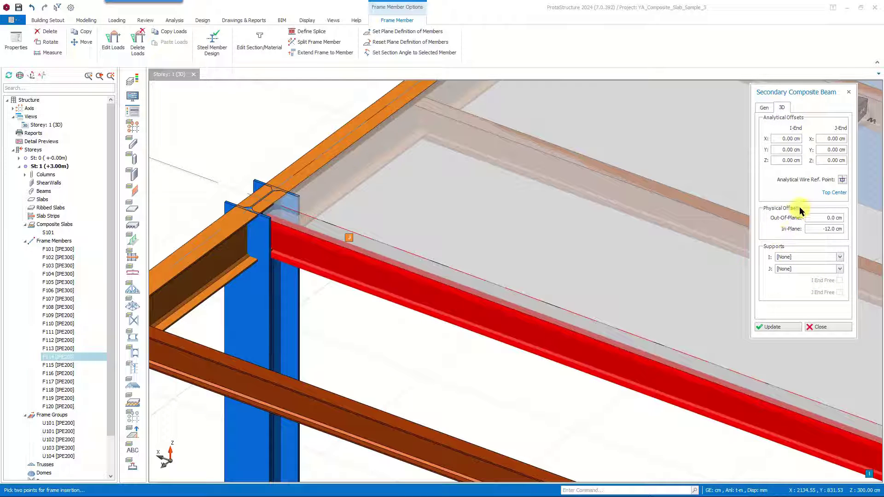
click(836, 229)
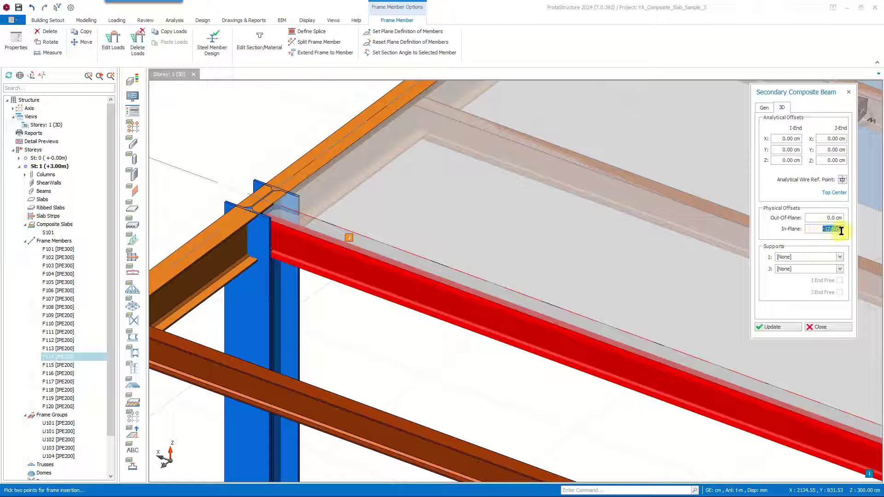
click(816, 330)
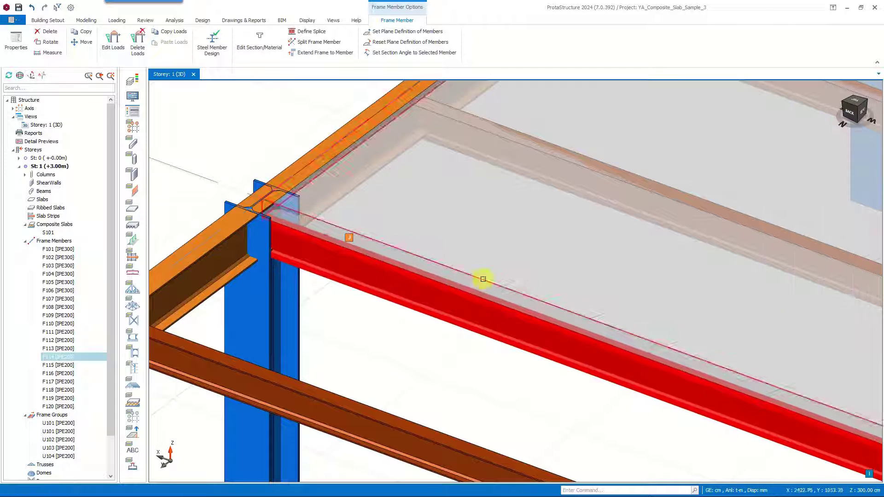
click(393, 340)
- Outline a composite slab by N points around the four corner columns between axes 1 and 3 and axes A and C
scroll(368, 317, down, 6)
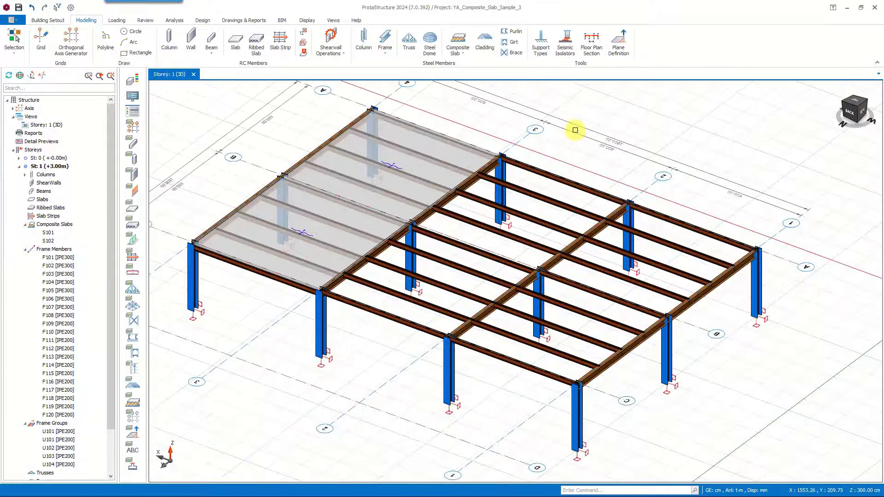
click(458, 55)
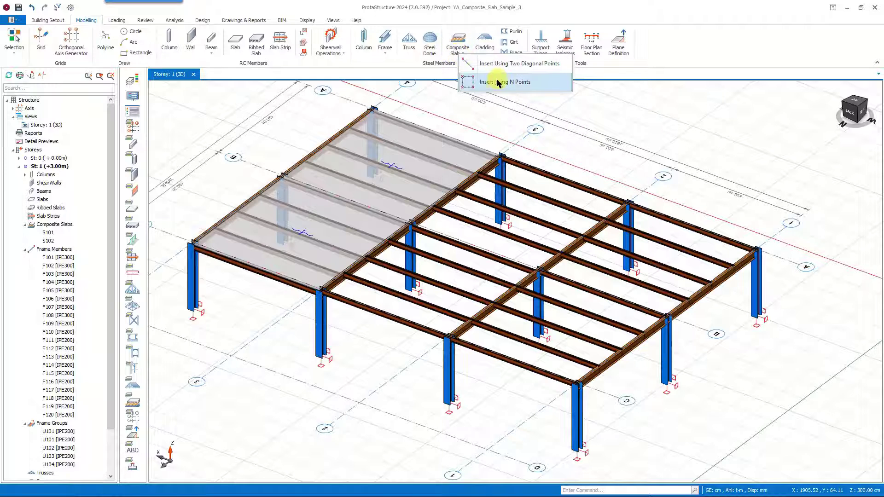
click(515, 83)
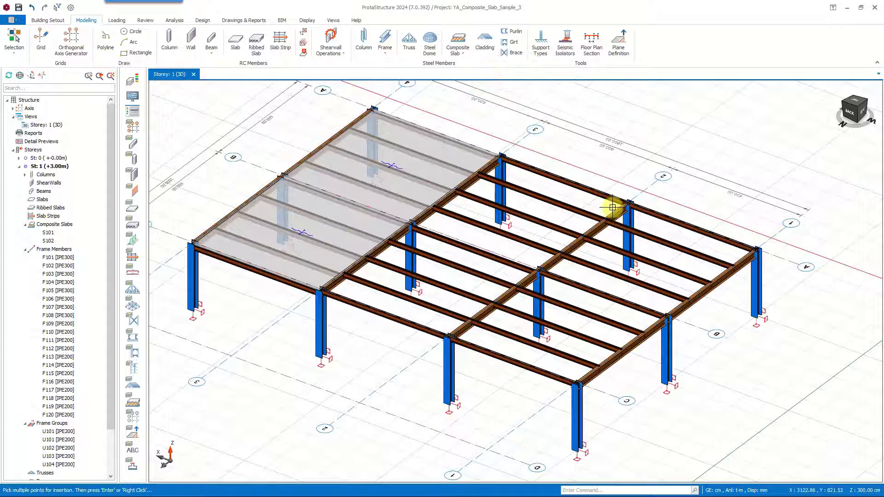
click(497, 158)
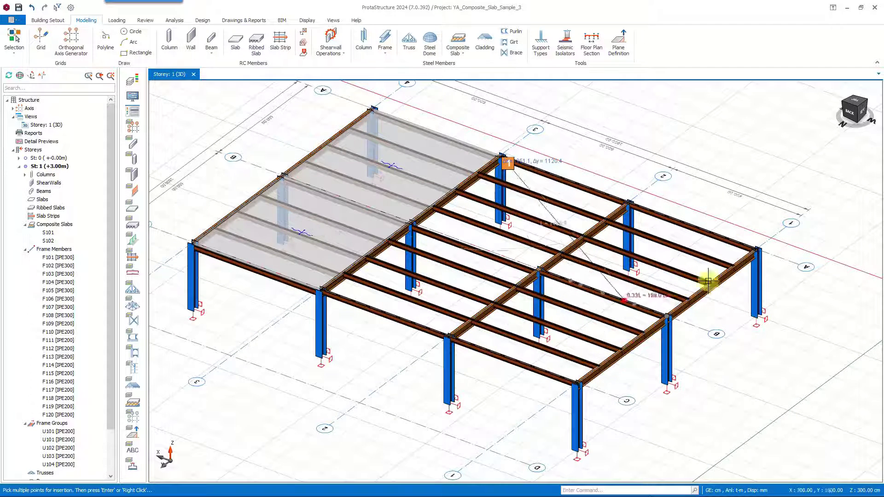
click(750, 247)
click(574, 380)
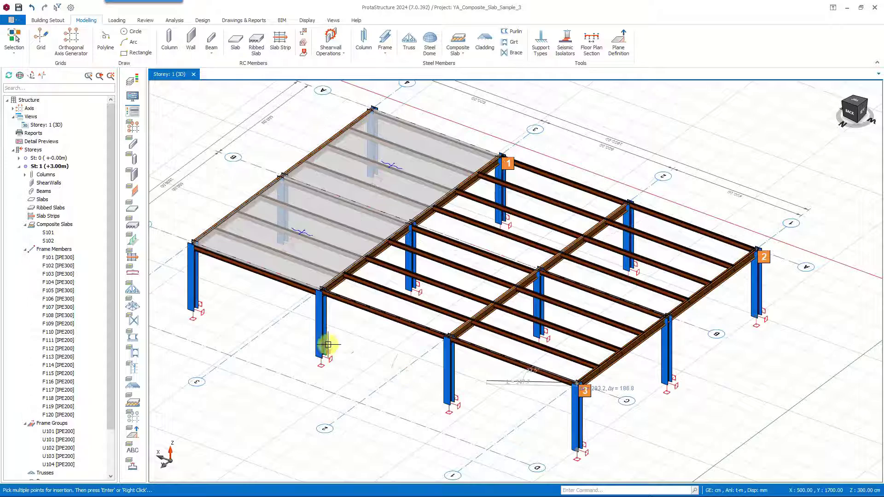
click(314, 288)
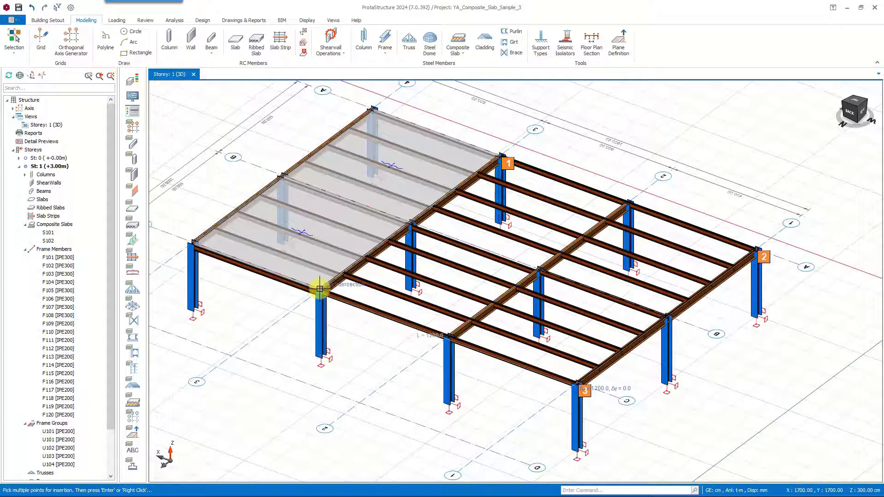
click(496, 158)
- Enlarge the composite slab settings, inspect the beam effective widths in the 3D preview and accept the slab levelled to the primary beam flange
drag(507, 340, 667, 258)
drag(710, 454, 864, 461)
drag(632, 312, 643, 300)
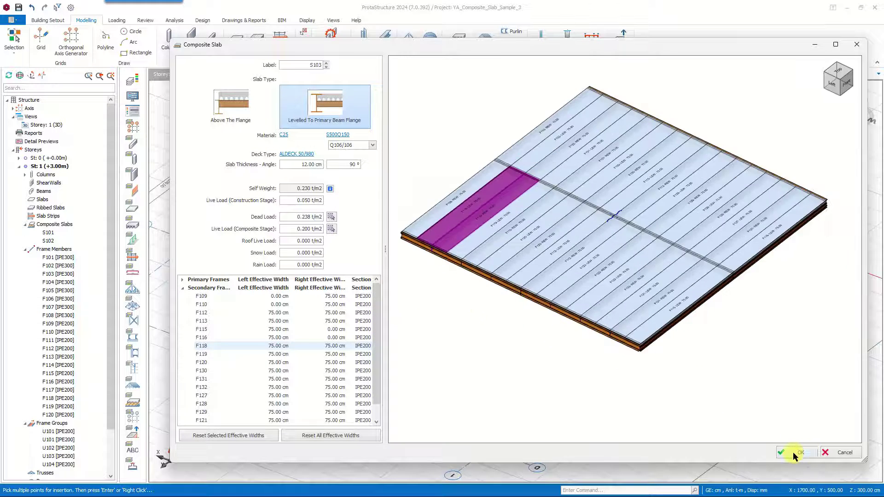
click(795, 452)
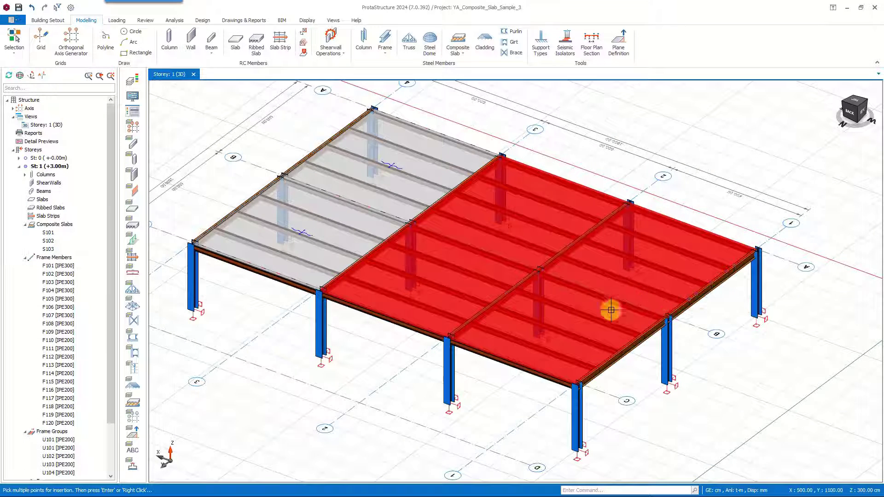
- Reopen the new two-bay slab's settings to review its slab type, and cancel without changes
click(599, 277)
double_click(599, 278)
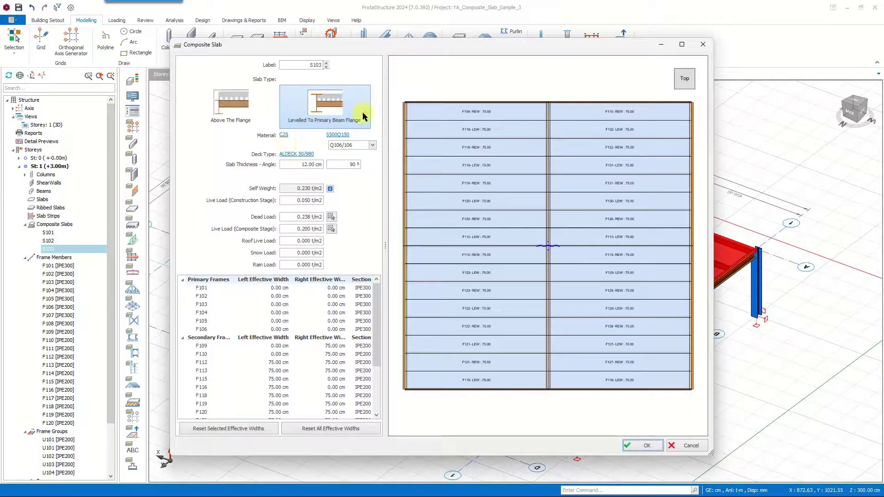
click(692, 443)
- Place two HE300A steel columns on axis D at its intersections with axes 1 and 2, matching the existing columns
middle_drag(750, 339, 623, 289)
click(530, 257)
click(667, 285)
click(598, 336)
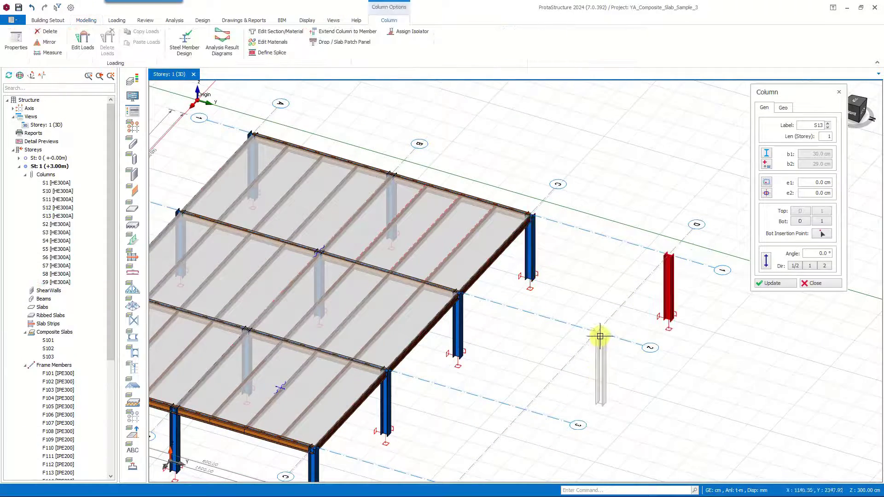
scroll(529, 226, up, 2)
key(Escape)
- Insert IPE300 primary composite beams along axes 1 and 2 from the axis C columns to the new axis D columns
click(528, 210)
click(706, 268)
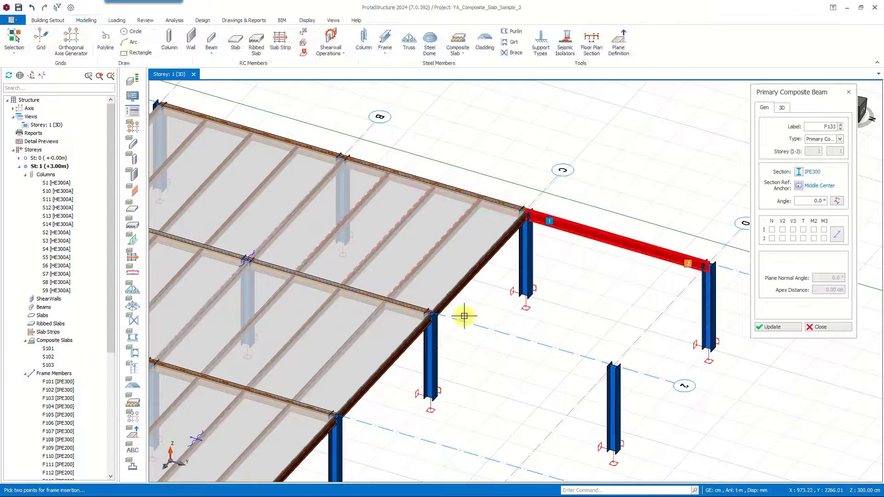
click(432, 313)
click(612, 365)
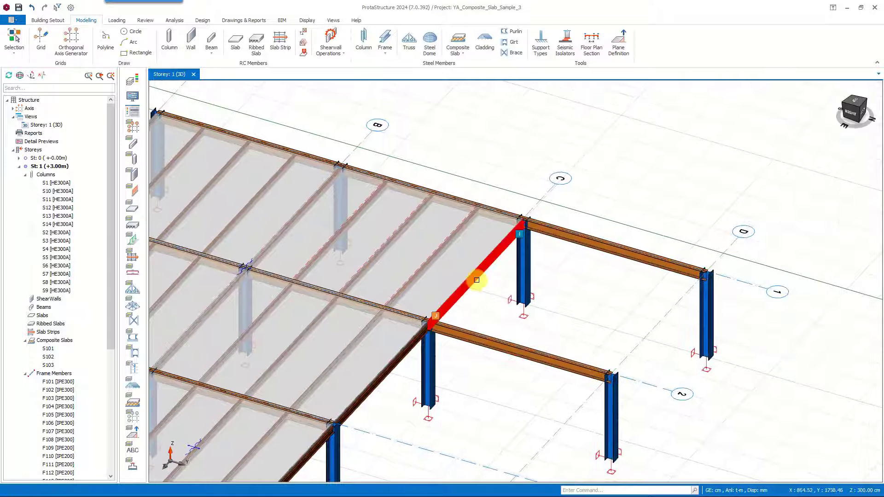
- Insert an IPE200 secondary composite beam along axis D between the two new columns, based on the existing axis C beam
click(477, 266)
click(603, 368)
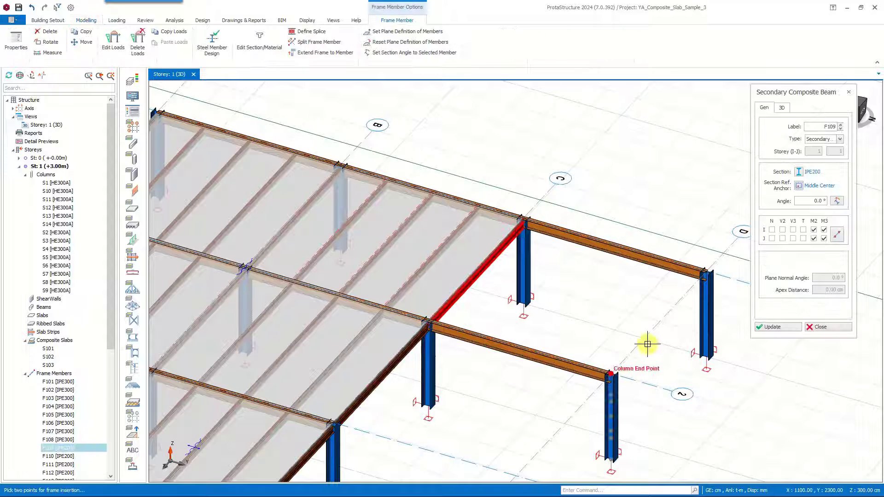
click(704, 275)
- Set the new axis D secondary beam's in-plane physical offset to 0.0 cm, update it and end beam insertion
scroll(645, 321, up, 2)
middle_drag(683, 321, 622, 299)
click(782, 108)
text(0)
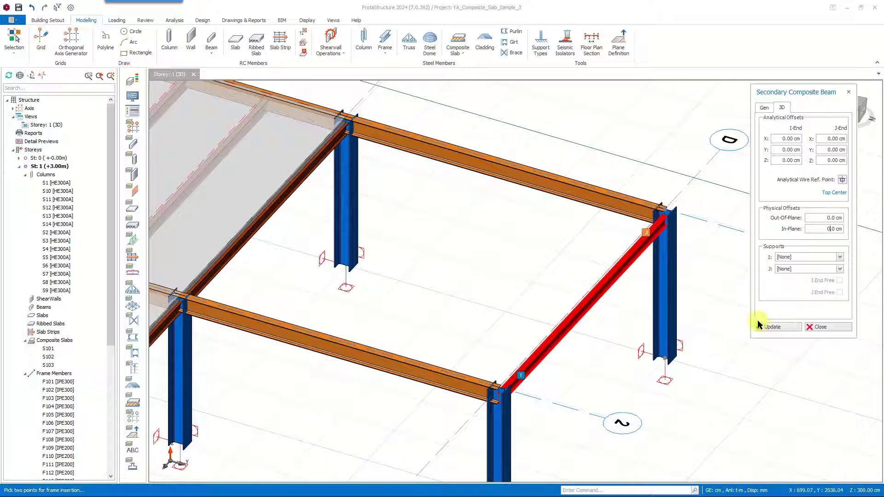
click(773, 327)
scroll(547, 239, down, 2)
scroll(404, 219, up, 2)
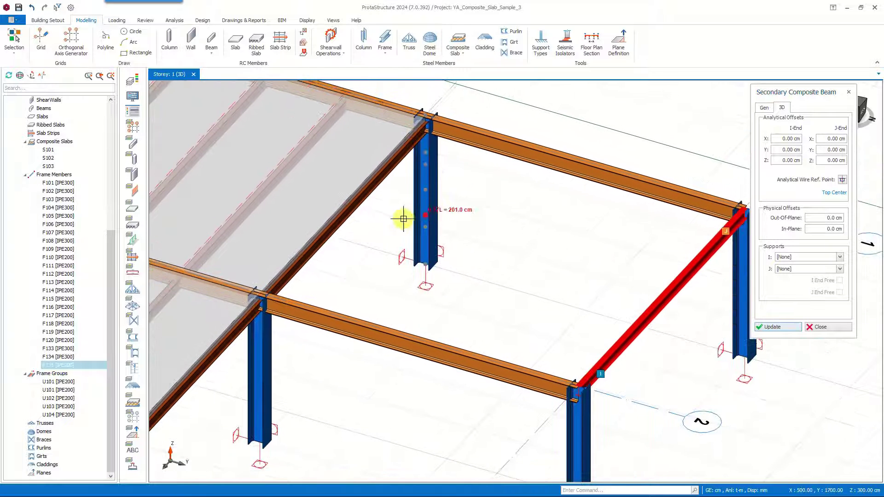
key(Escape)
key(Escape)
- Generate a frame group of IPE200 secondary composite beams between the two new primary beams, with quantity 5 and the end members removed
click(458, 52)
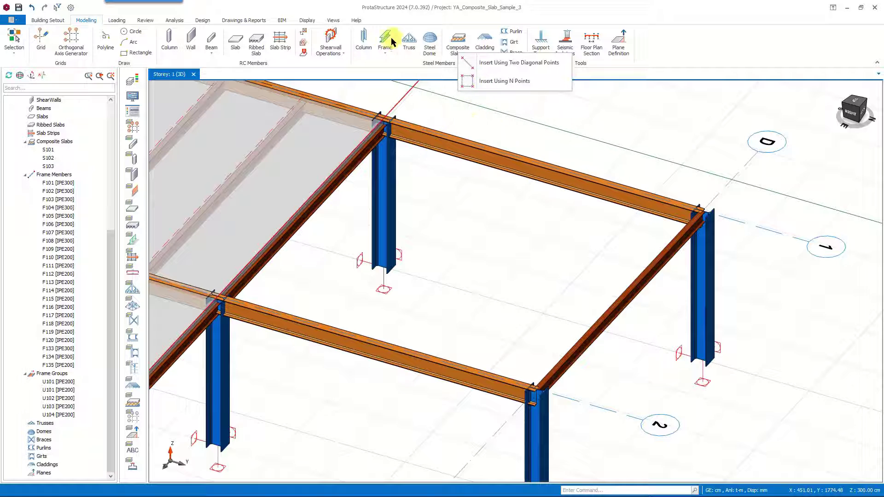
click(384, 51)
click(465, 192)
click(409, 360)
click(530, 178)
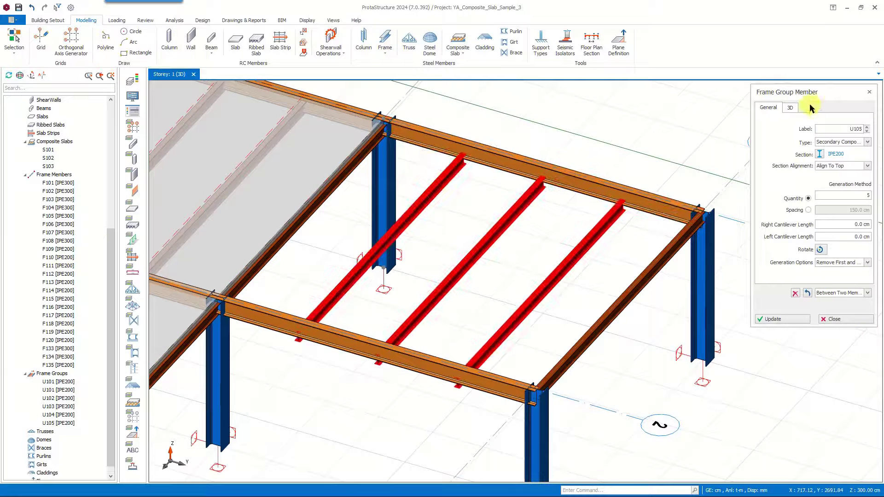
- Set the new beam group's perpendicular offset to 0.0 cm, update it and close its properties
click(790, 109)
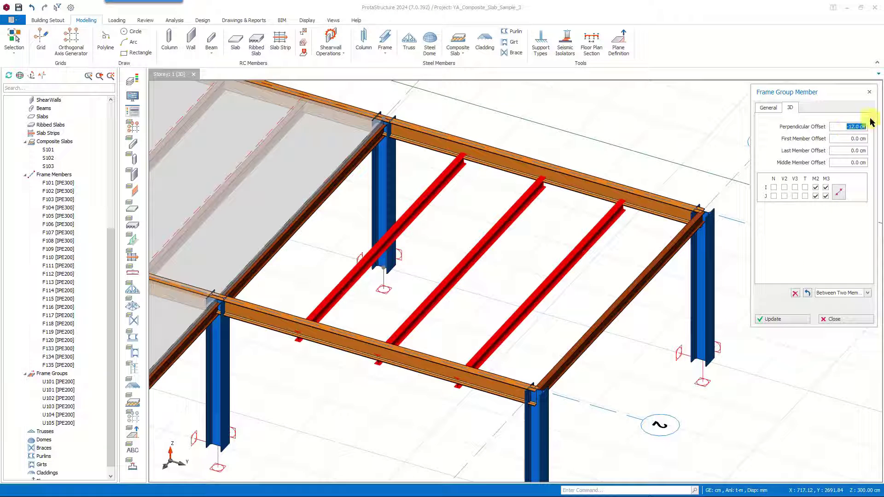
click(778, 319)
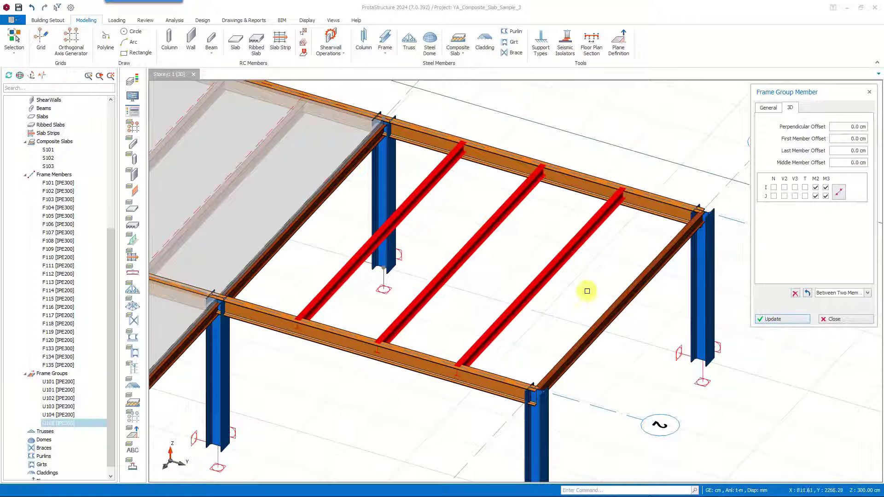
click(834, 320)
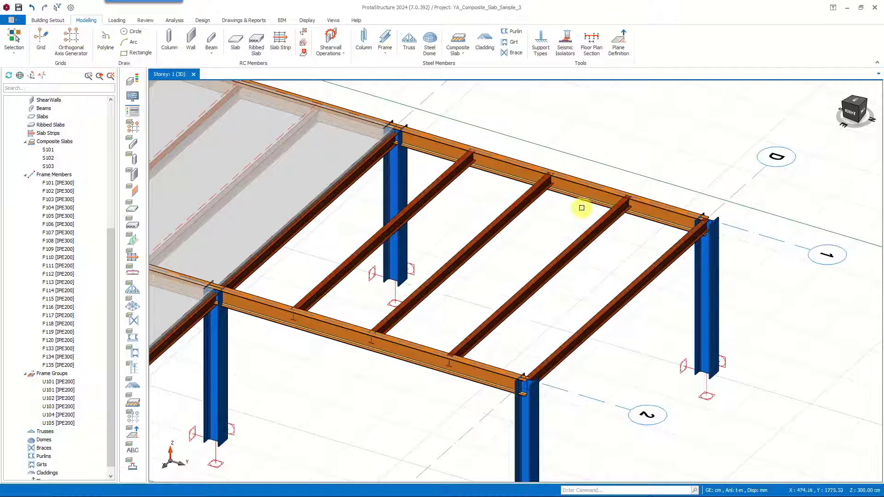
- Define a composite slab by two diagonal points from column C/1 to column D/2 over the new bay
click(457, 44)
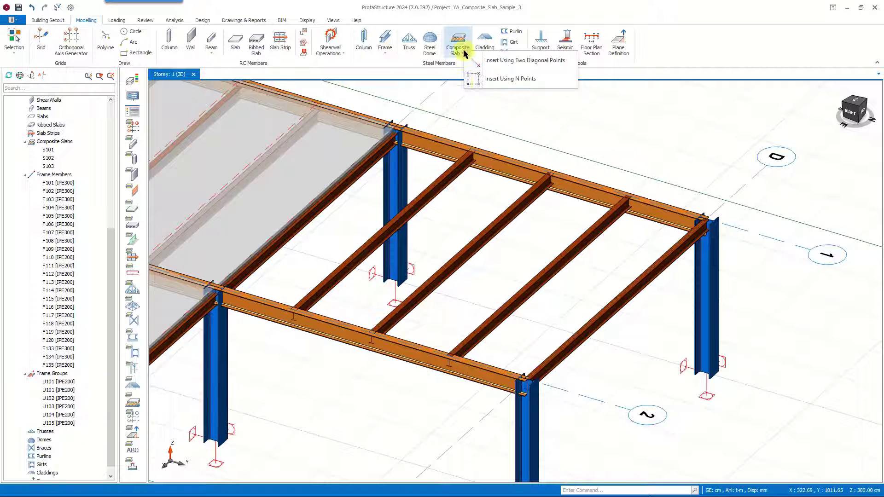
click(491, 66)
click(392, 132)
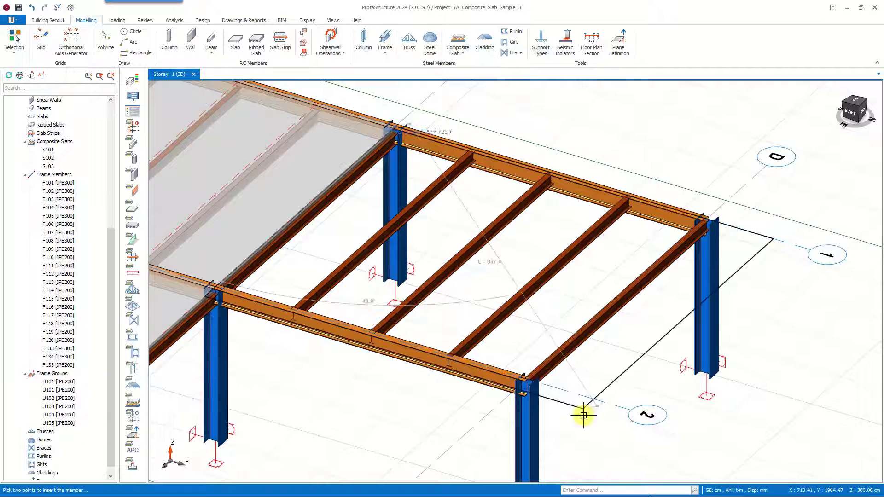
click(523, 379)
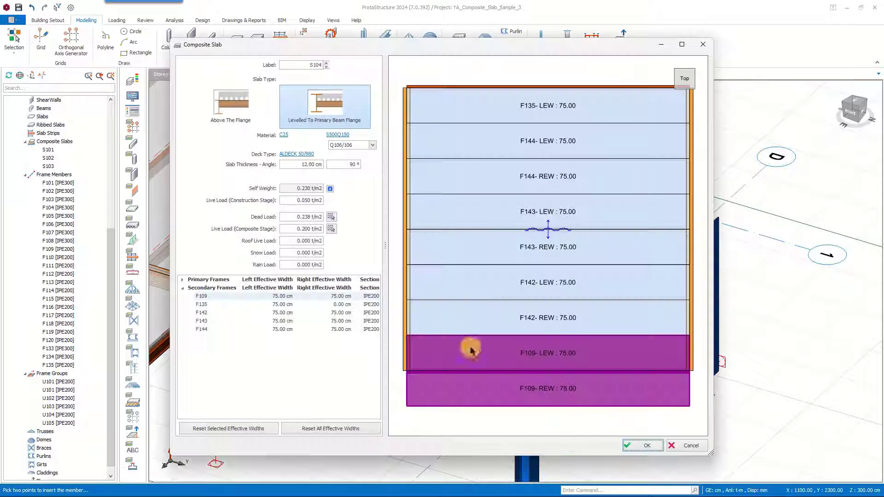
- Set the new bay's slab type to Above The Flange, check the primary beam effective widths in the 3D preview and accept the slab
click(237, 114)
mouse_move(535, 324)
mouse_down()
mouse_move(587, 352)
mouse_move(579, 322)
mouse_move(557, 333)
mouse_move(529, 325)
mouse_up()
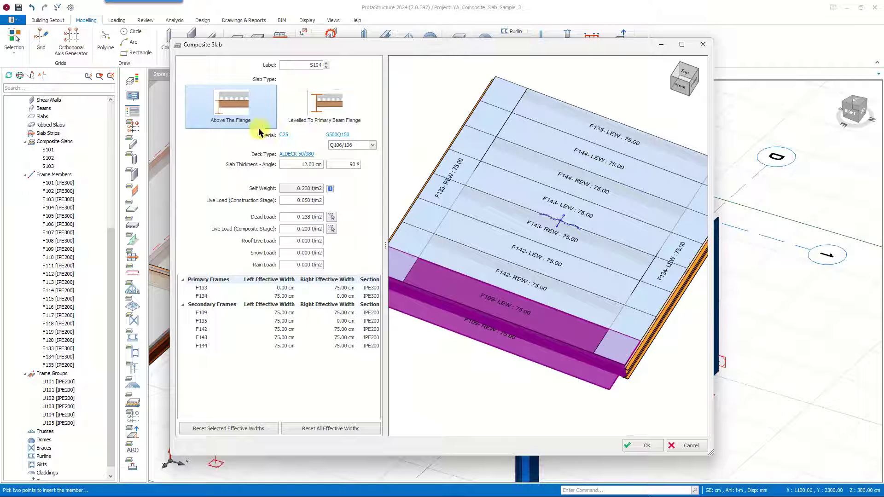
click(666, 317)
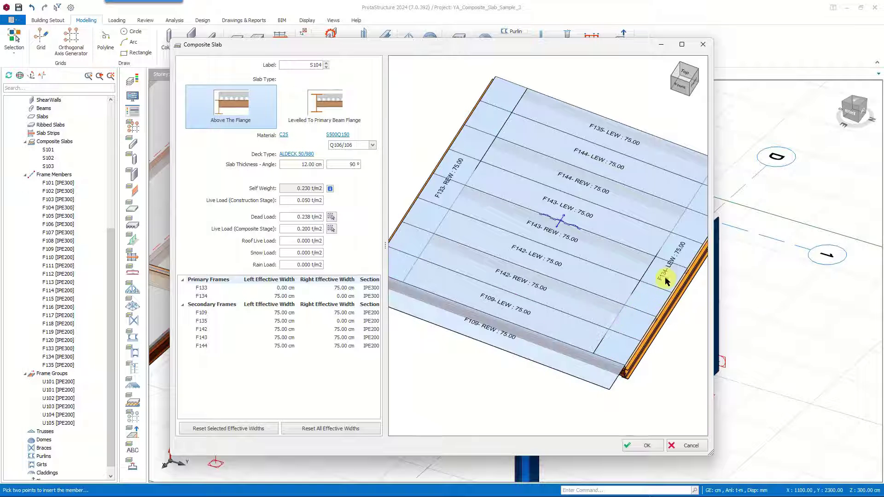
click(645, 446)
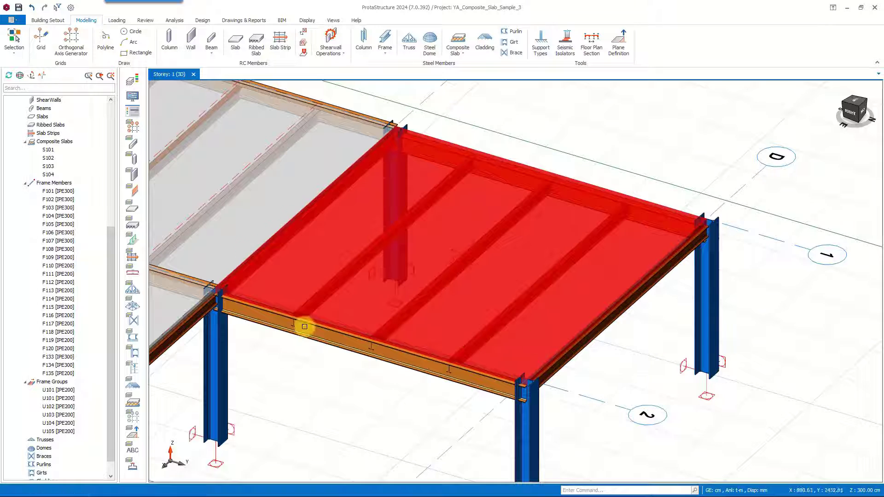
- Examine the new slab's seating on the primary beam along axis 2, check that beam's in-plane offset and review the whole frame
scroll(227, 339, up, 6)
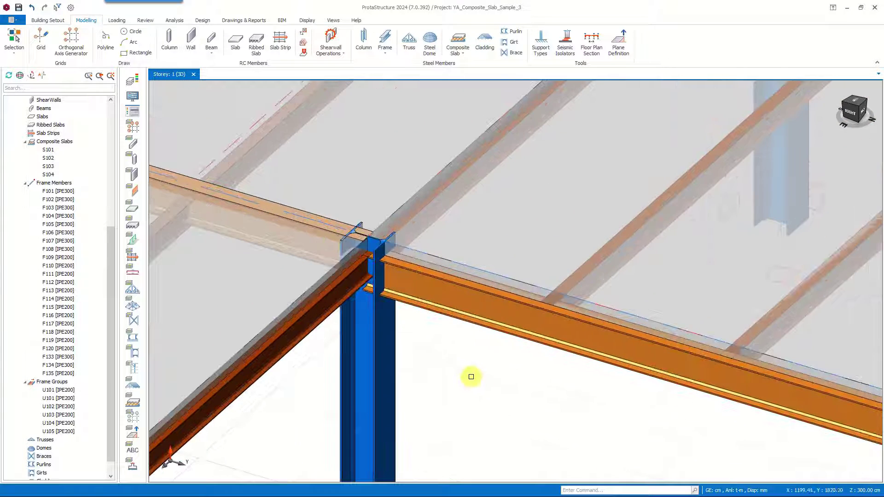
right_click(415, 347)
click(435, 270)
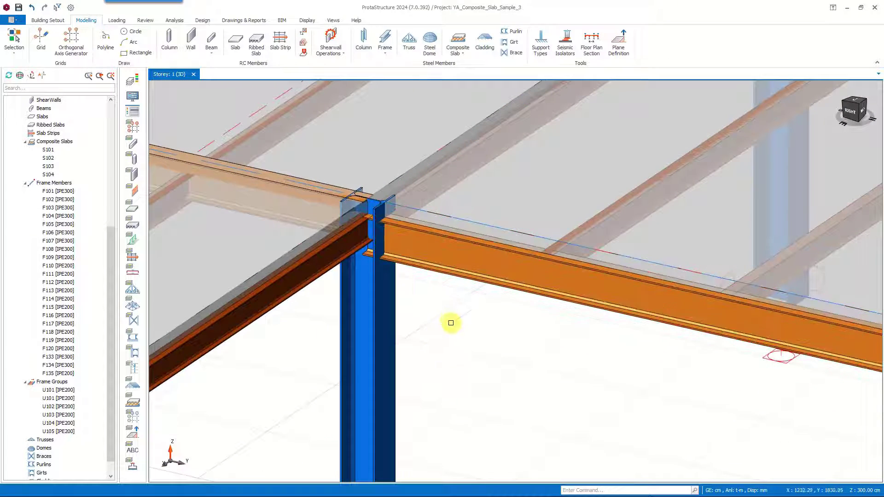
double_click(442, 254)
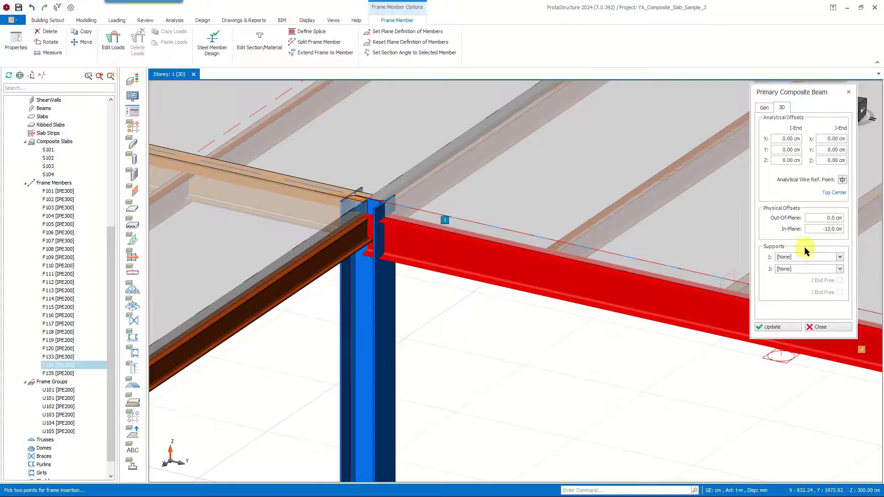
click(818, 228)
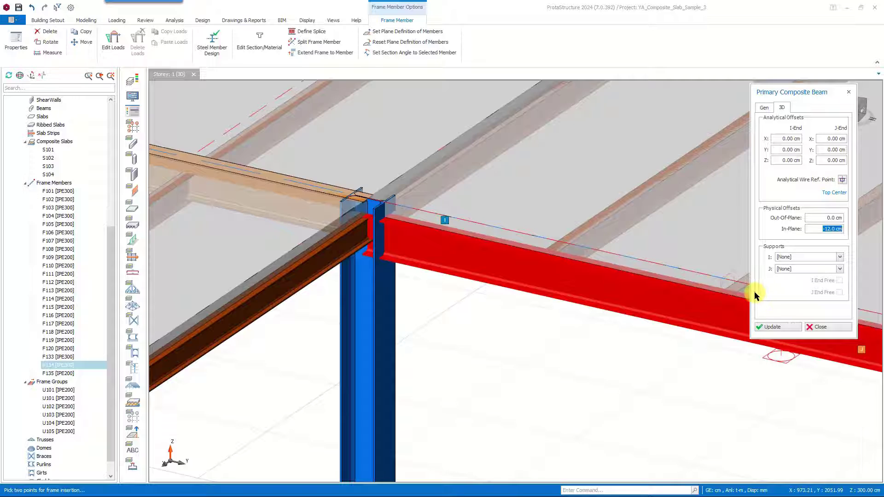
click(835, 325)
scroll(476, 306, down, 5)
middle_drag(524, 316, 696, 373)
click(696, 373)
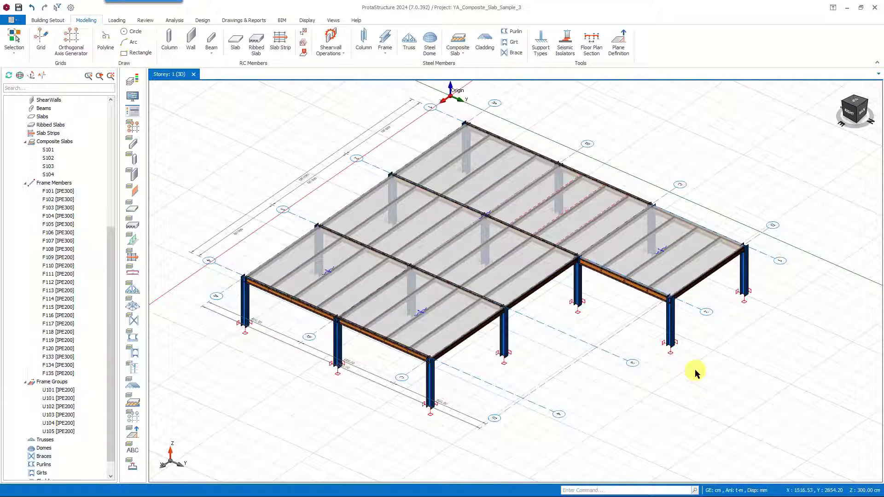